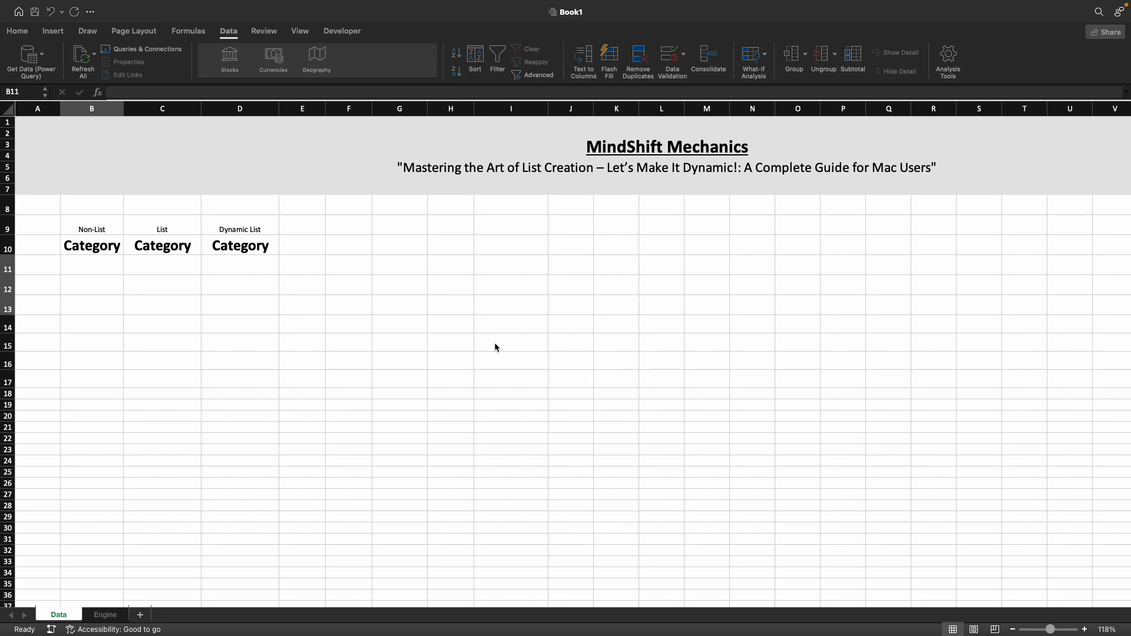
# Enter Math, English and Science in cells B11 to B13 of the Non-List Category column
pyautogui.click(97, 266)
pyautogui.write('Math')
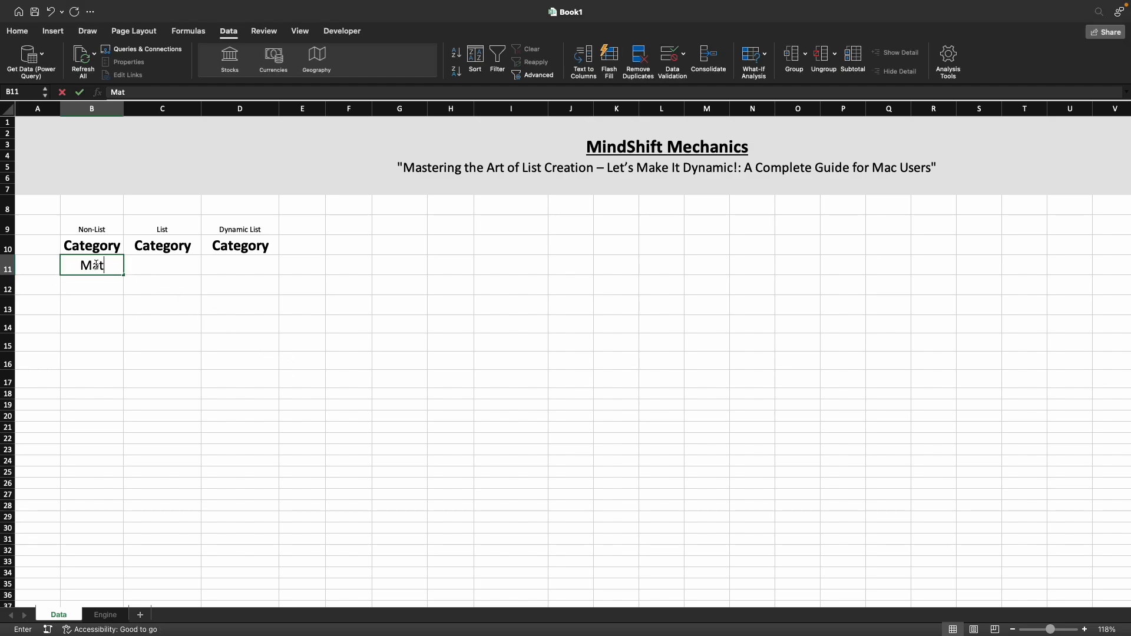
pyautogui.press('Return')
pyautogui.write('English')
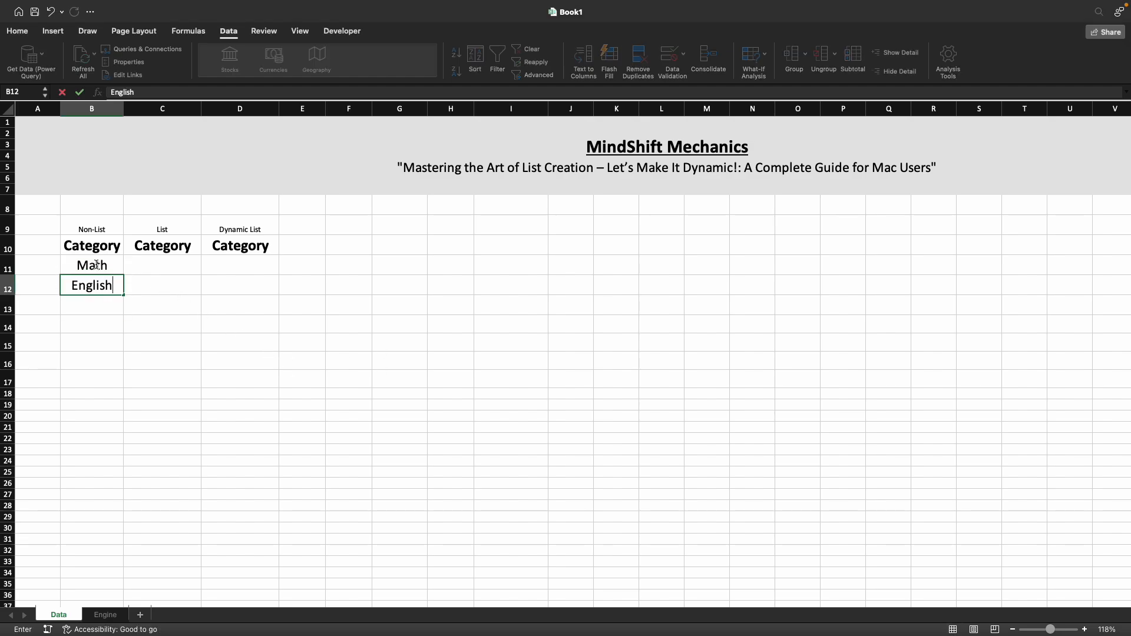
pyautogui.press('Return')
pyautogui.write('Science')
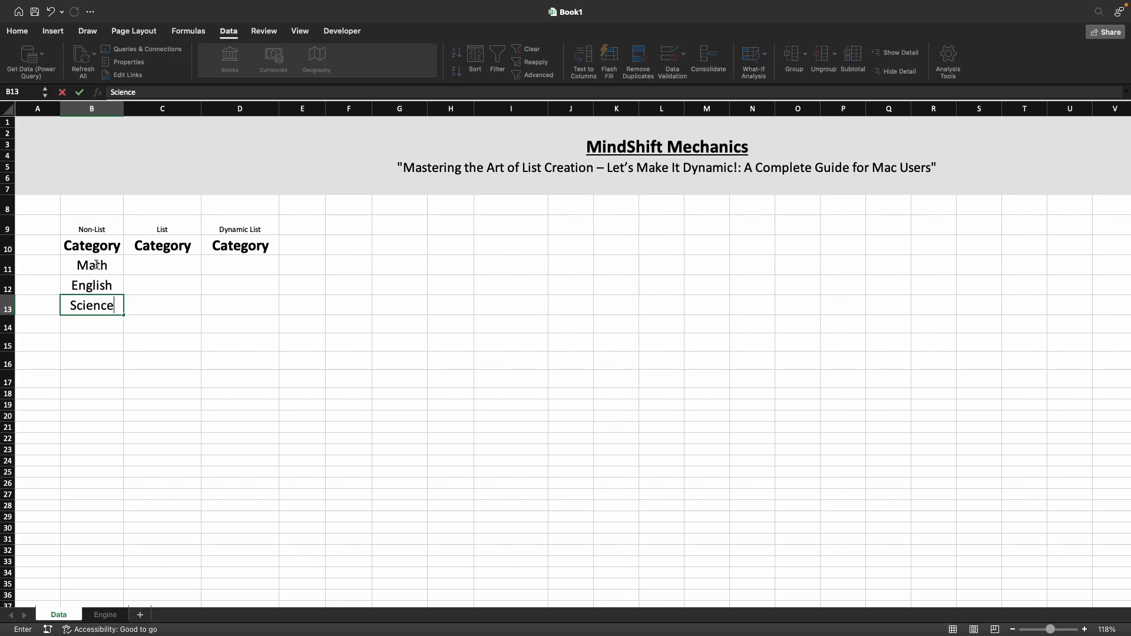
pyautogui.press('Return')
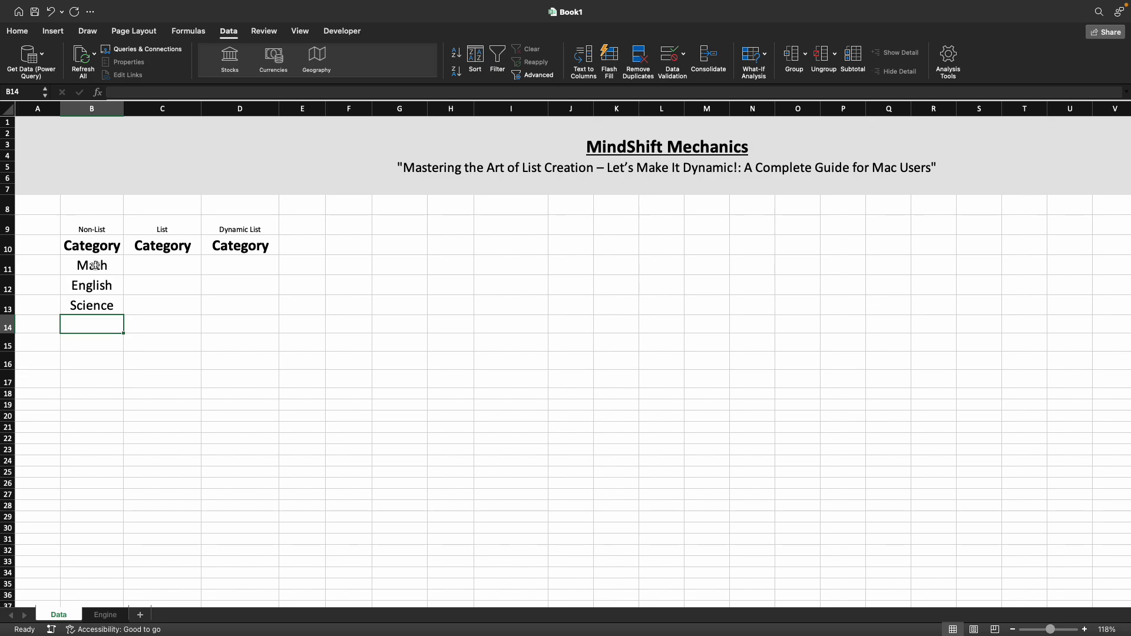
# Add list data validation to cell C11 with the source "Math, Science, English"
pyautogui.click(163, 262)
pyautogui.click(233, 33)
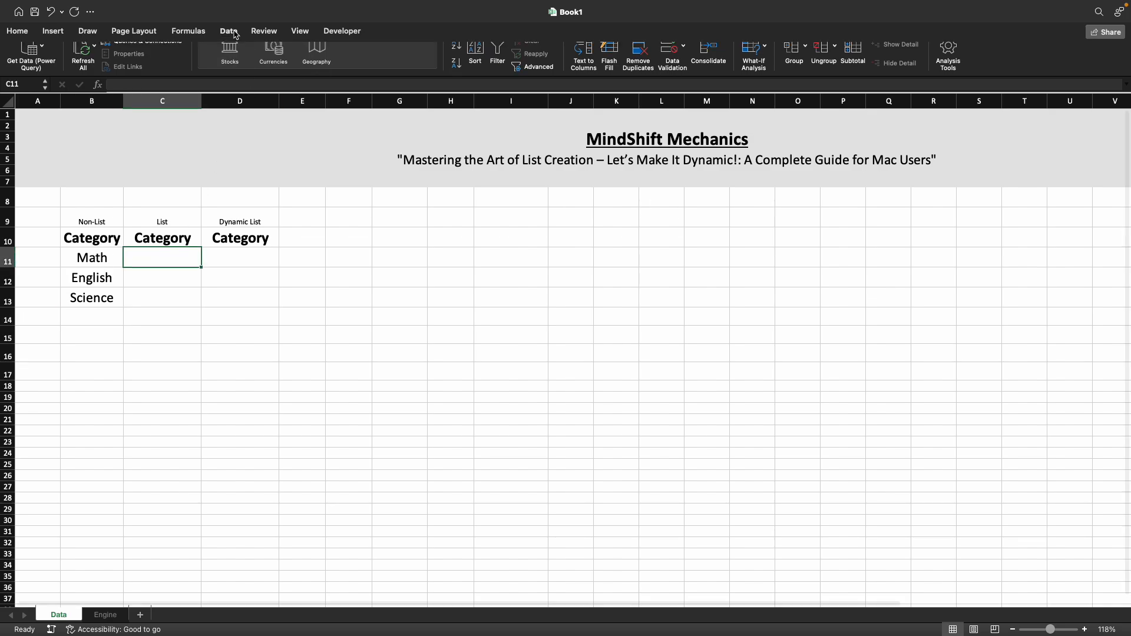
pyautogui.click(233, 33)
pyautogui.click(674, 57)
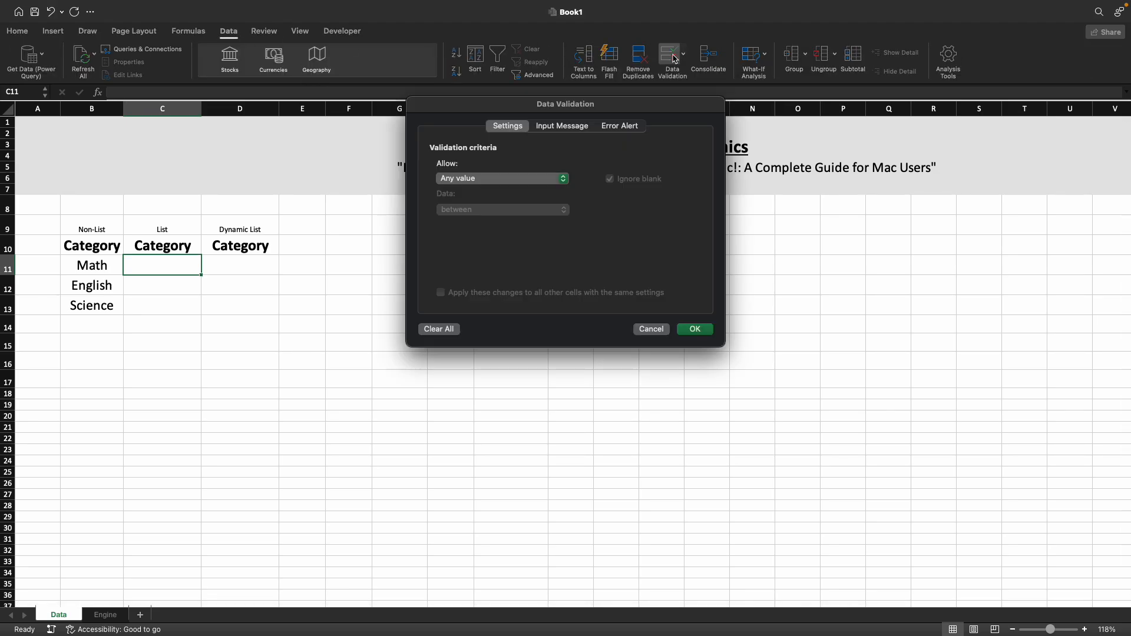
pyautogui.click(539, 179)
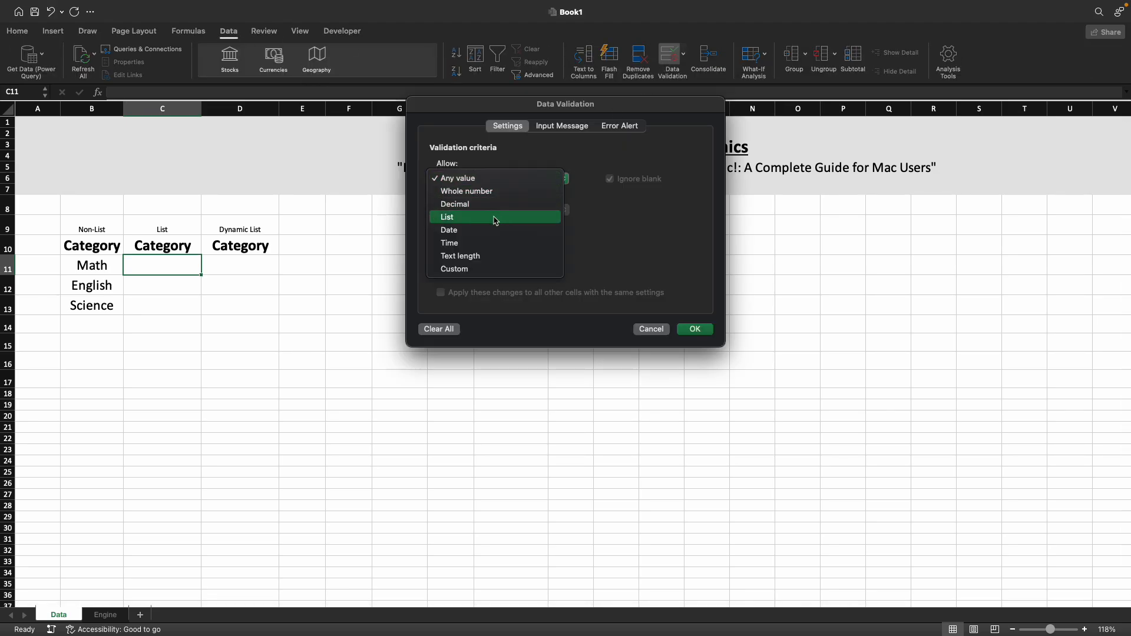
pyautogui.click(495, 217)
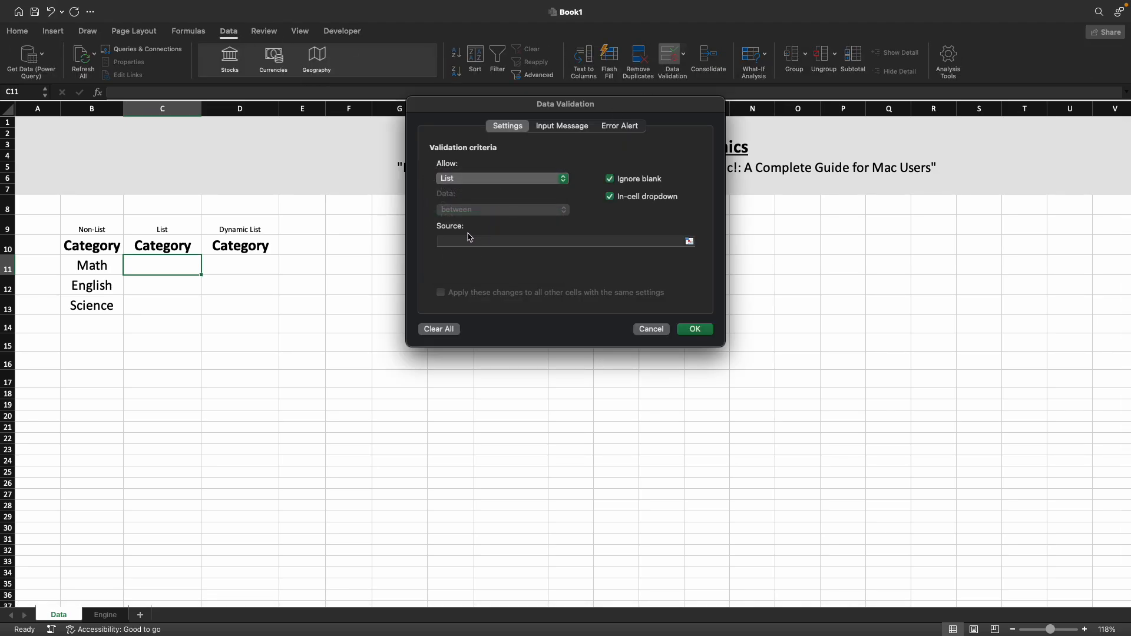
pyautogui.click(502, 238)
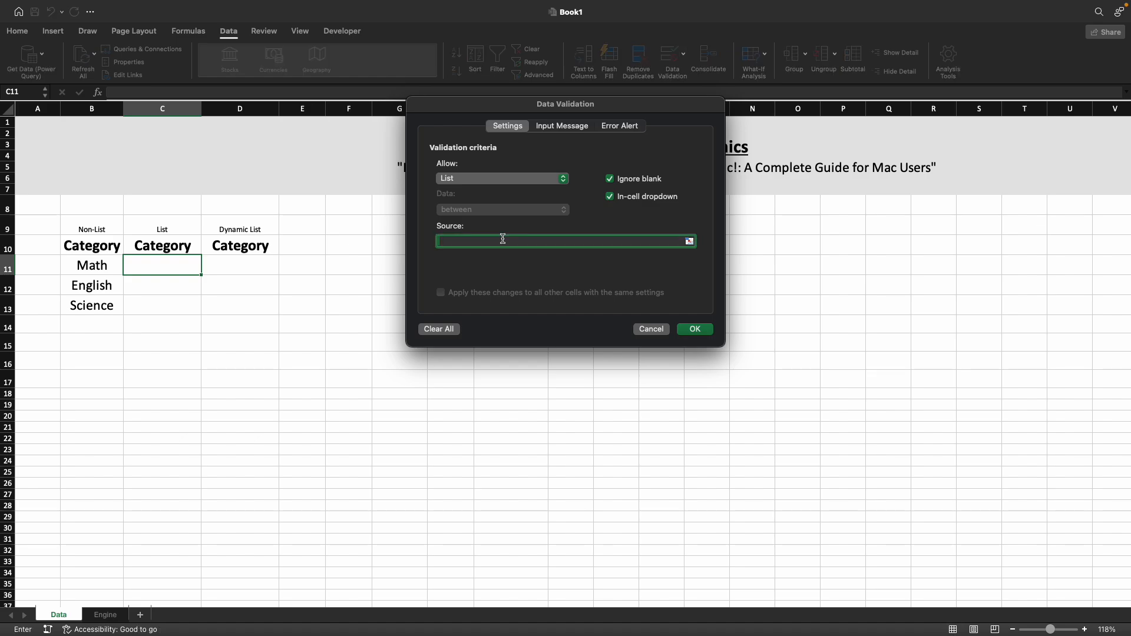
pyautogui.write('Math, Science, English')
pyautogui.click(695, 329)
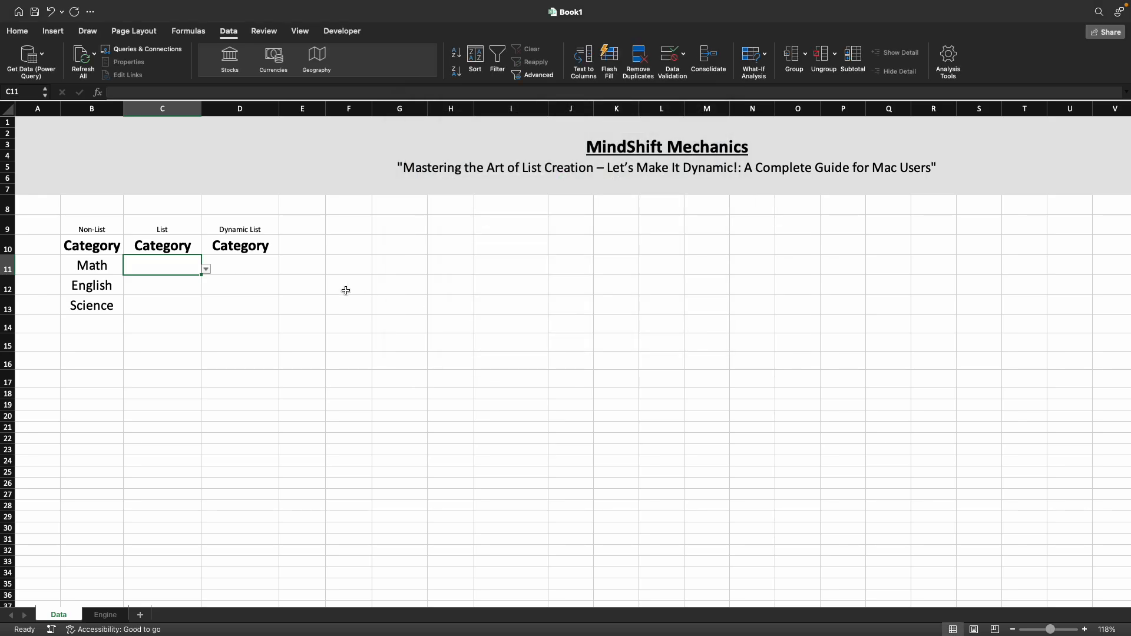
# Extend the C11 dropdown down to C13 and choose Math, English and Science in C11, C12 and C13
pyautogui.moveTo(201, 274); pyautogui.dragTo(201, 315)
pyautogui.click(206, 269)
pyautogui.click(161, 282)
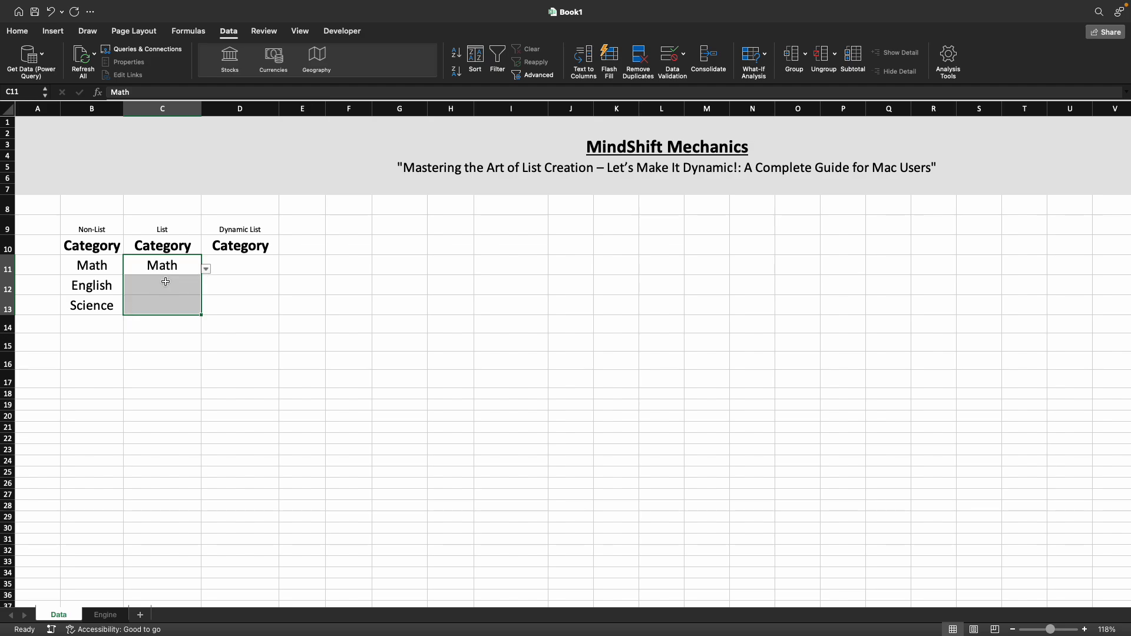
pyautogui.click(167, 285)
pyautogui.click(206, 288)
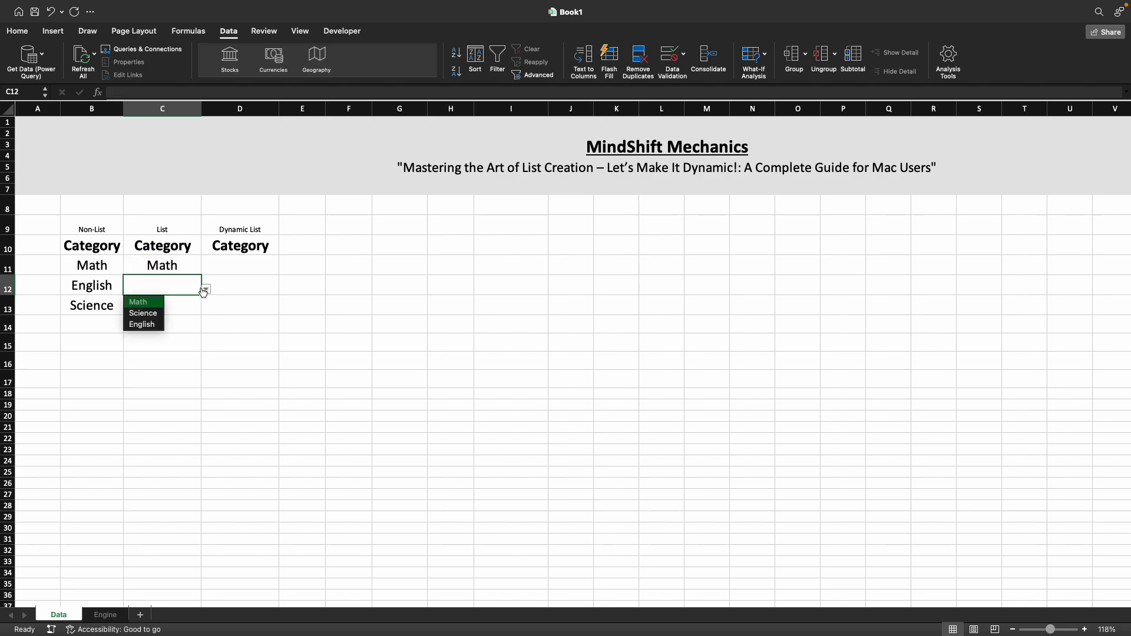
pyautogui.click(143, 324)
pyautogui.click(176, 307)
pyautogui.click(206, 309)
pyautogui.click(161, 334)
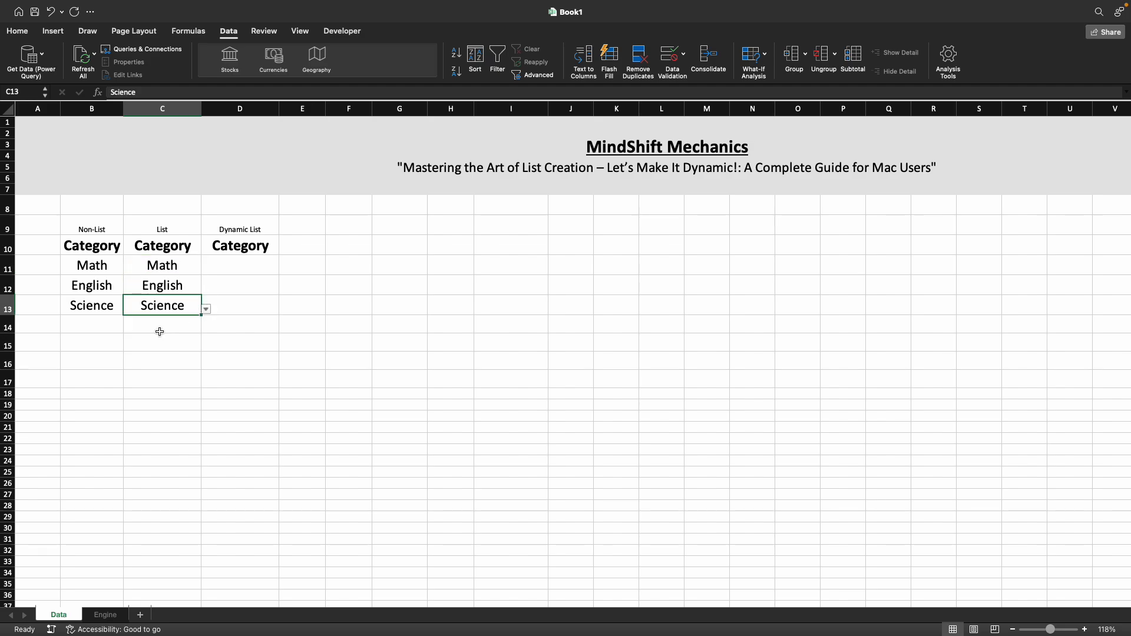
pyautogui.click(180, 336)
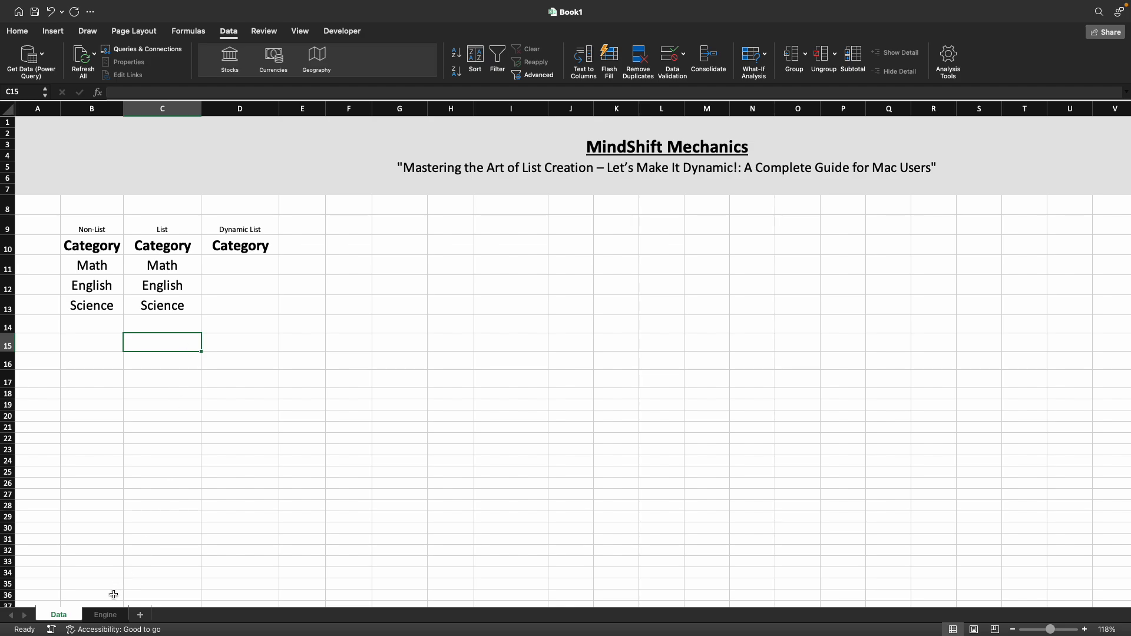
# On the Engine sheet, enter the header Category in B9 with Science, Math and English in the cells below it
pyautogui.click(106, 615)
pyautogui.click(93, 250)
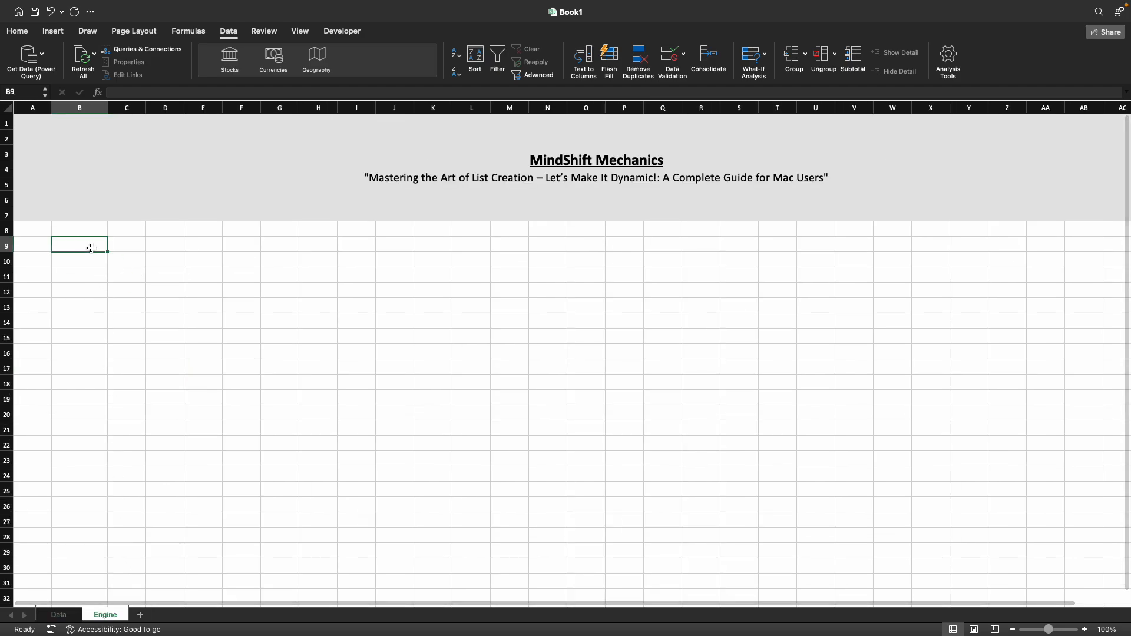
pyautogui.write('Category')
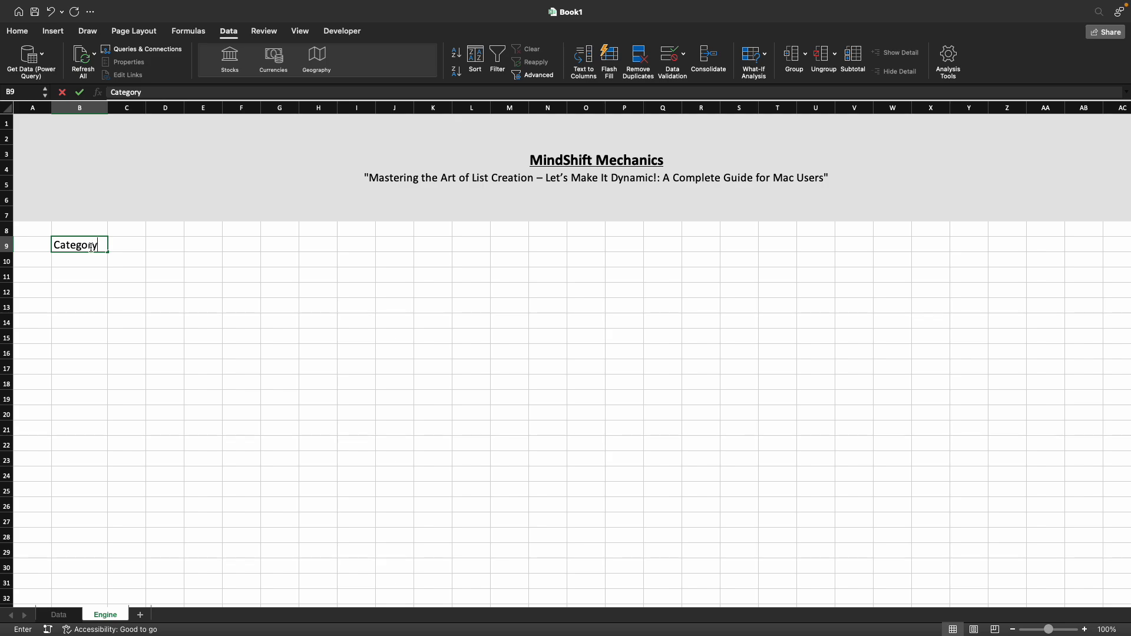
pyautogui.press('Return')
pyautogui.write('Science')
pyautogui.press('Return')
pyautogui.write('Math')
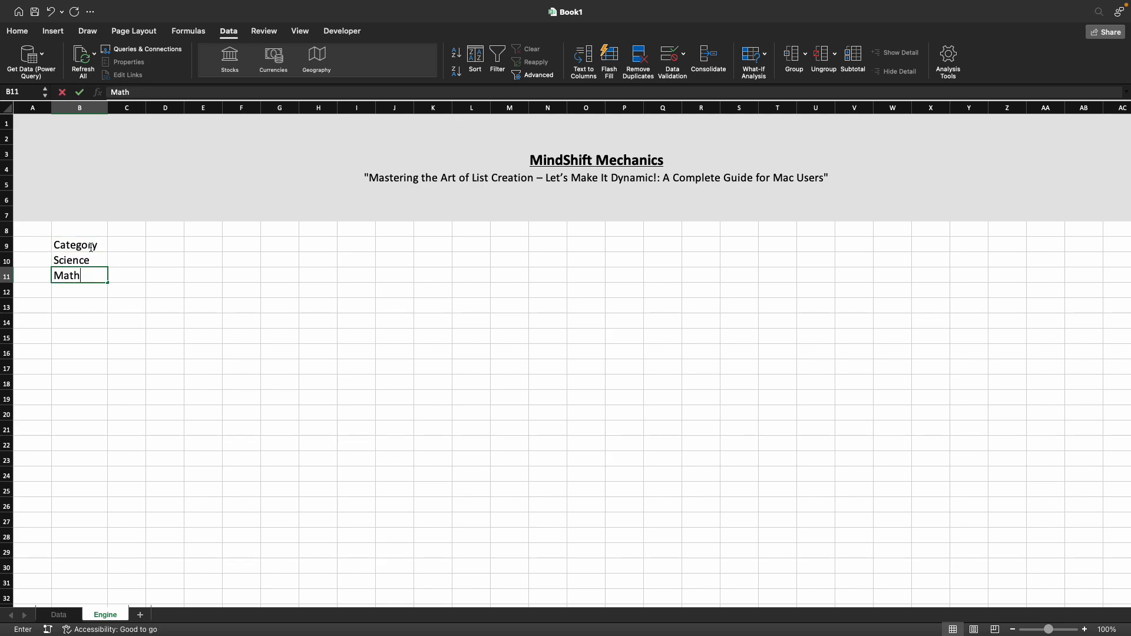
pyautogui.press('Return')
pyautogui.write('English')
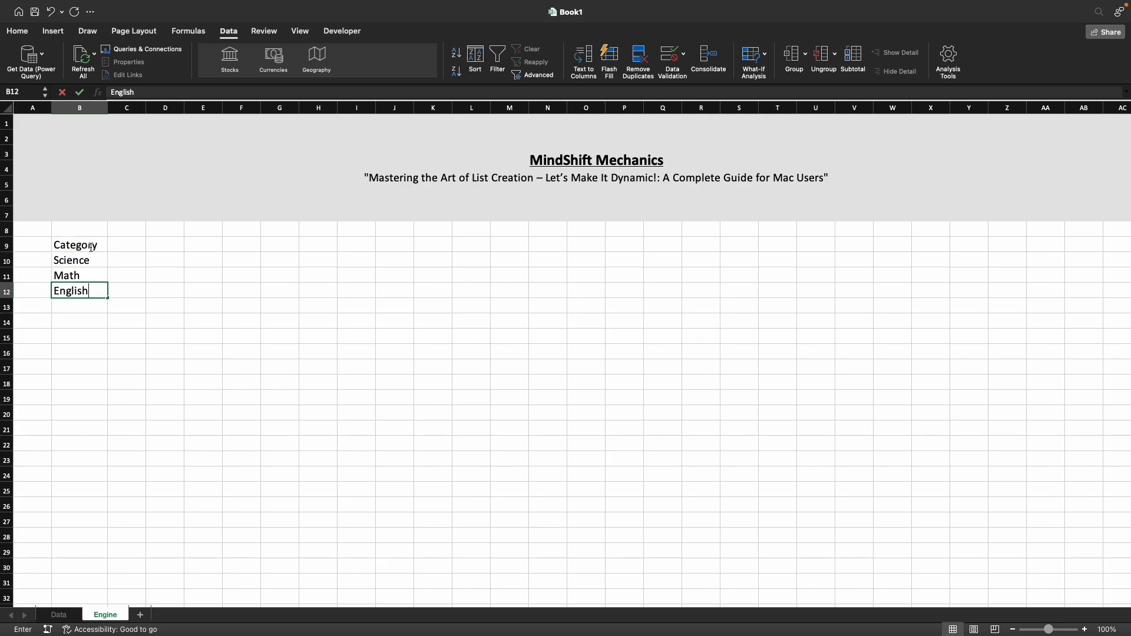
pyautogui.press('Return')
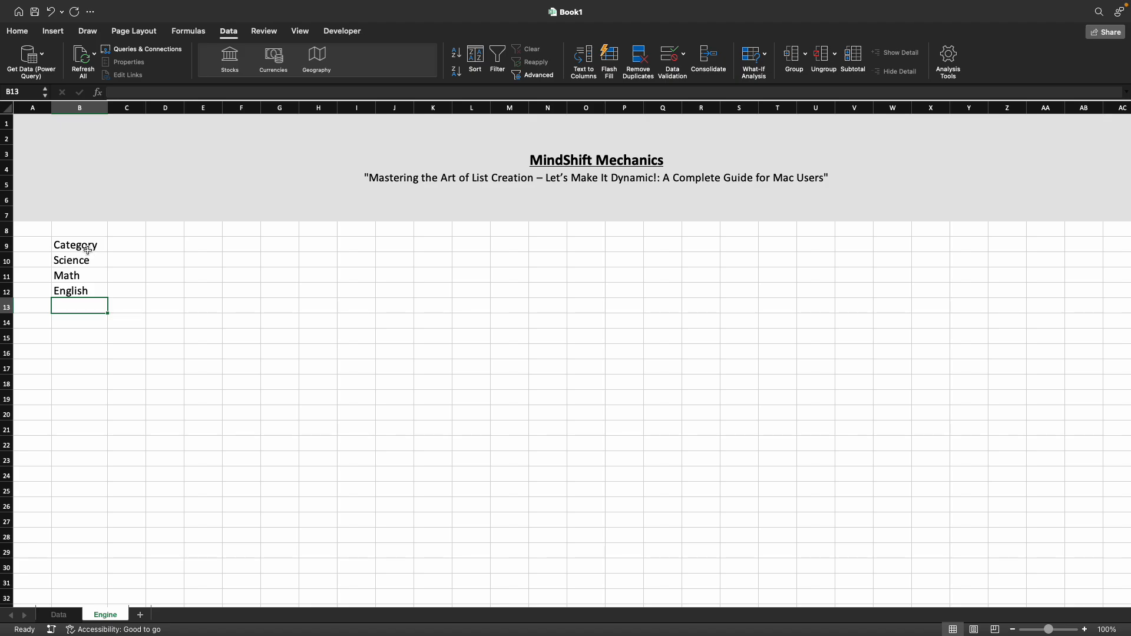
# Convert the range B9:B12 on the Engine sheet into a table with headers
pyautogui.moveTo(87, 248); pyautogui.dragTo(81, 295)
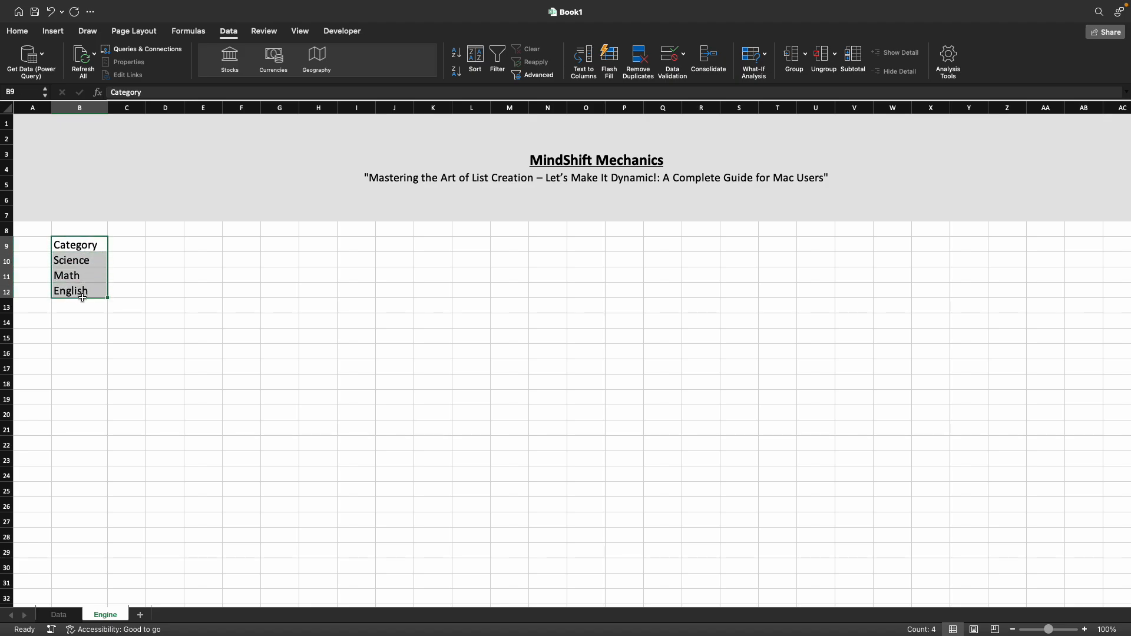
pyautogui.click(56, 33)
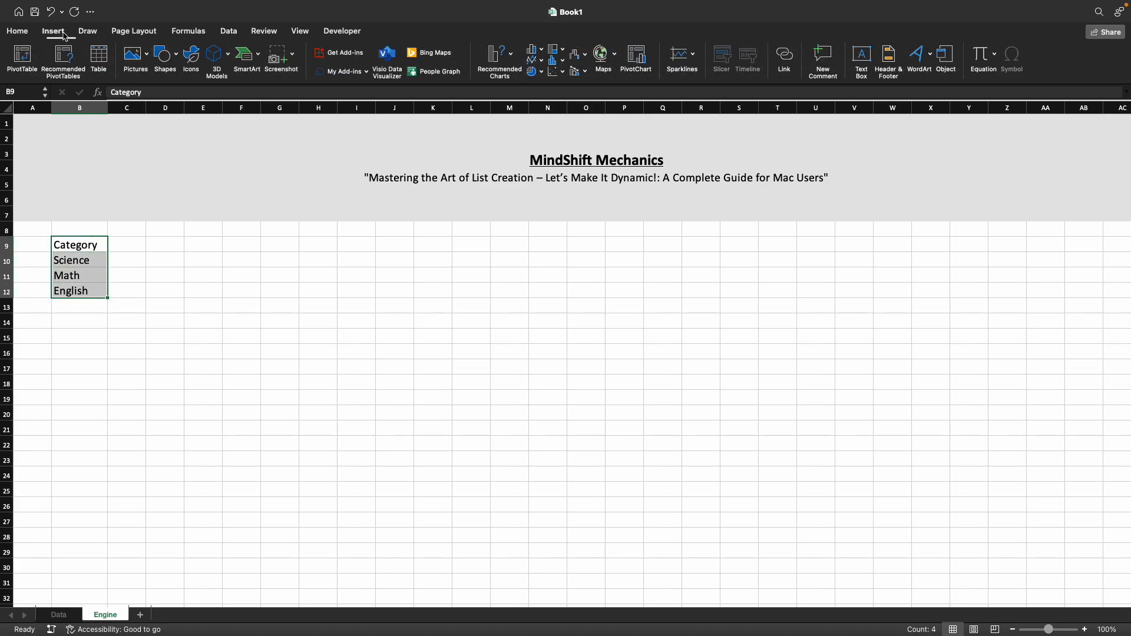
pyautogui.click(101, 60)
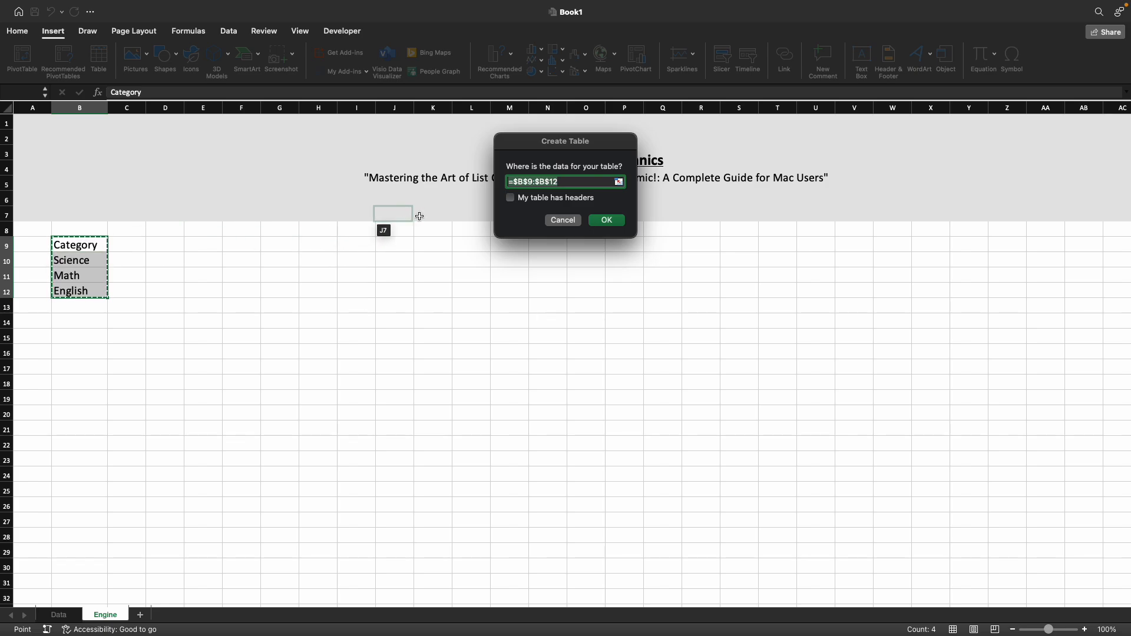
pyautogui.click(511, 198)
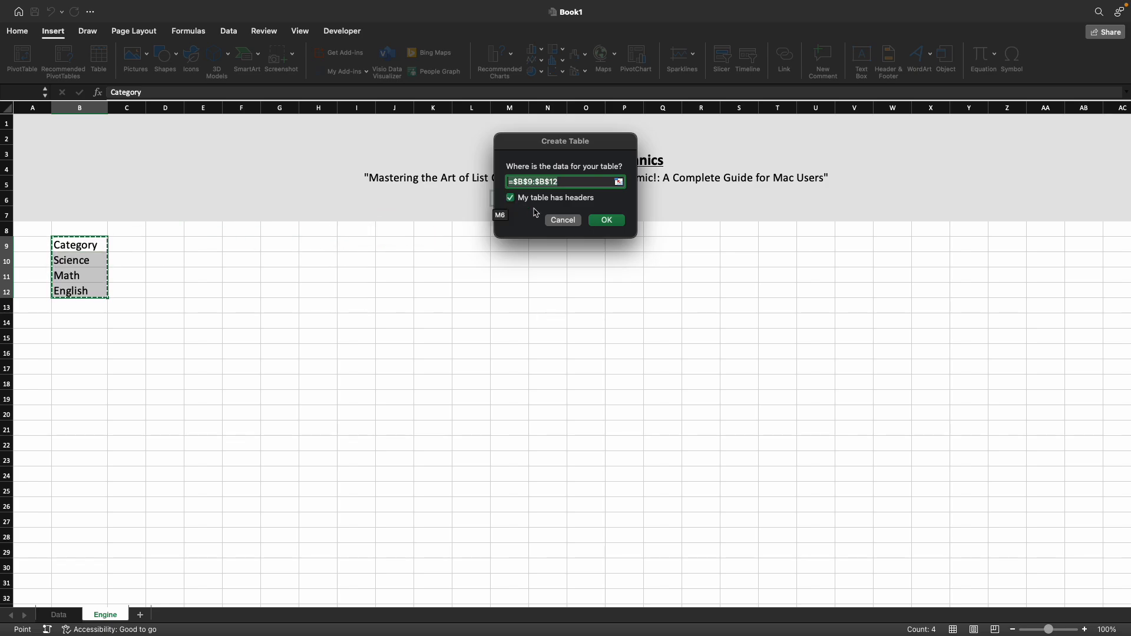
pyautogui.click(602, 221)
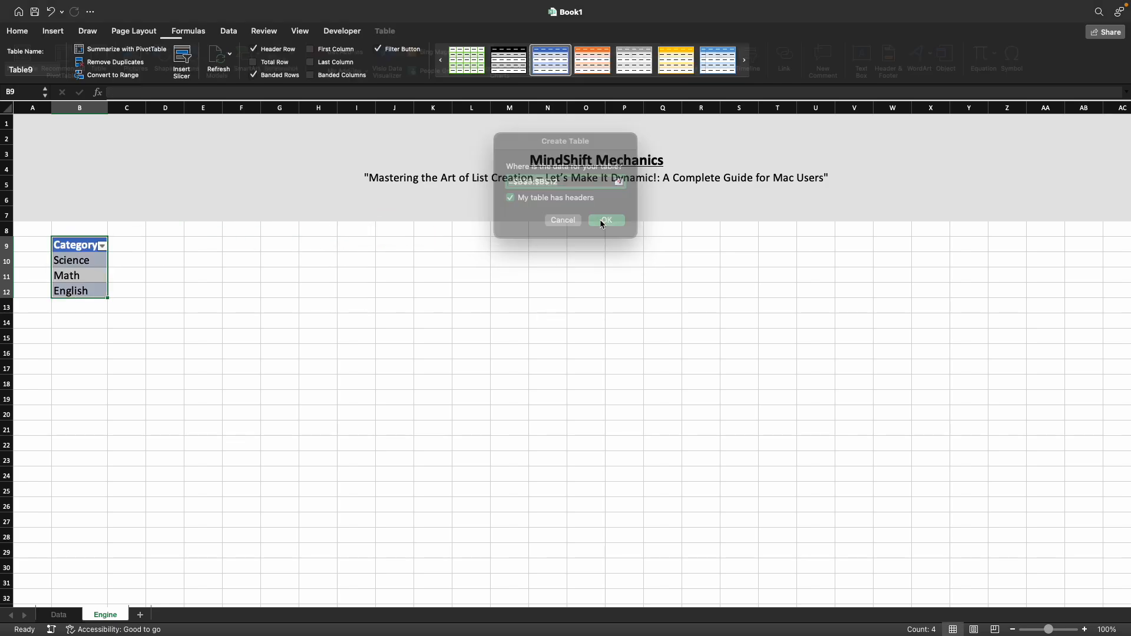
# Rename the new Category table as Classes
pyautogui.click(50, 72)
pyautogui.doubleClick(50, 72)
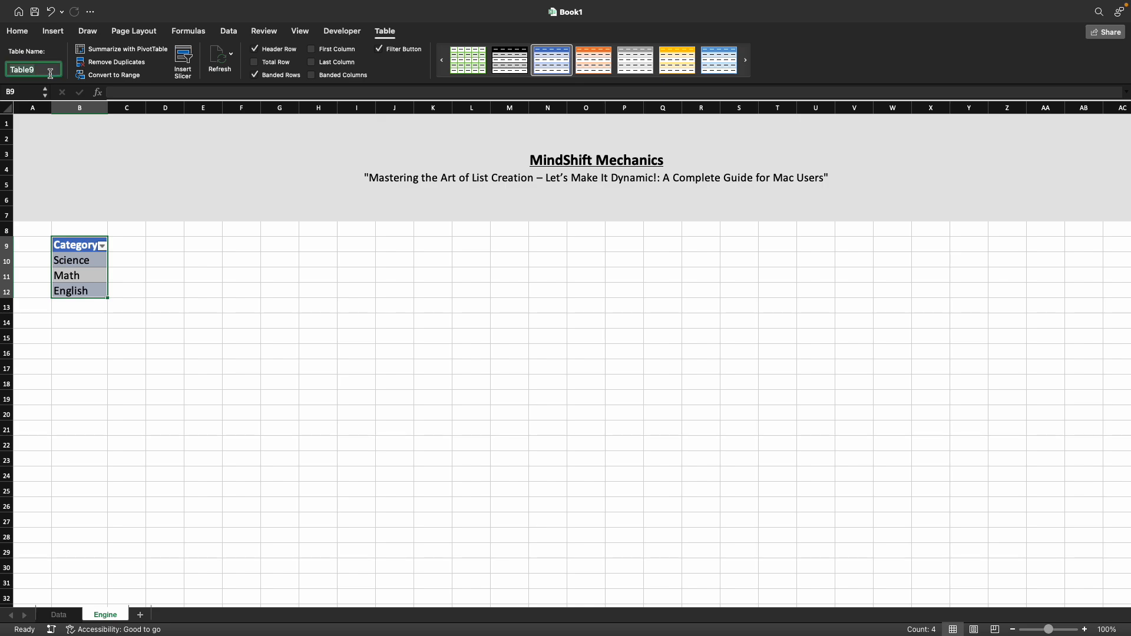
pyautogui.write('Classe')
pyautogui.press('Escape')
pyautogui.press('BackSpace')
pyautogui.press('BackSpace')
pyautogui.press('BackSpace')
pyautogui.press('Return')
# Define a workbook-scope name Category_List that refers to =Classes
pyautogui.click(195, 35)
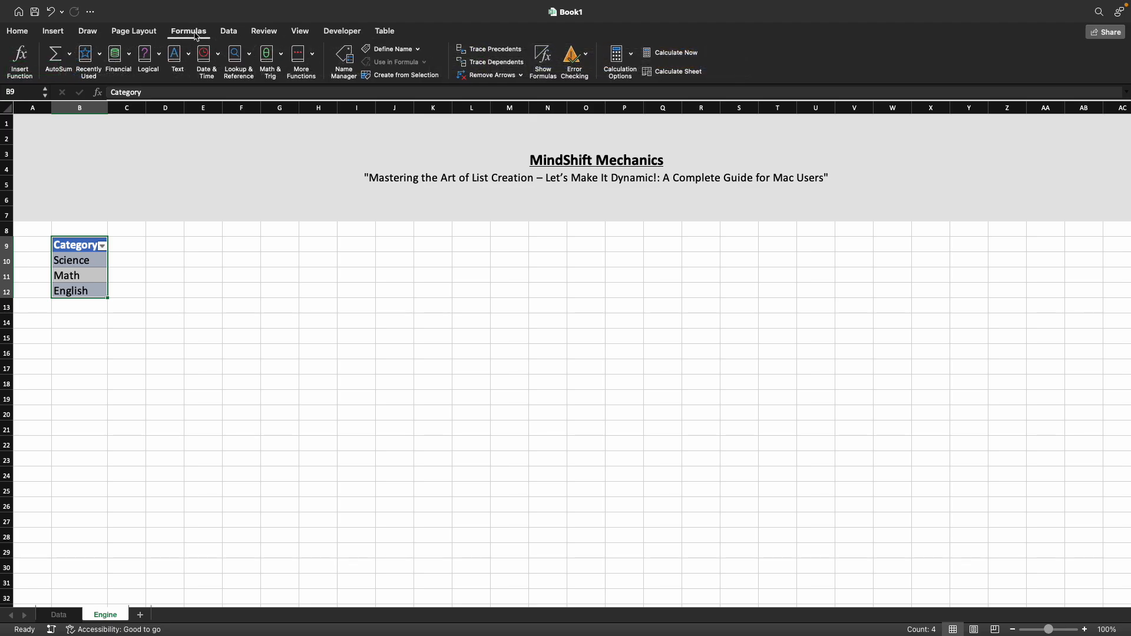
pyautogui.click(345, 62)
pyautogui.click(414, 38)
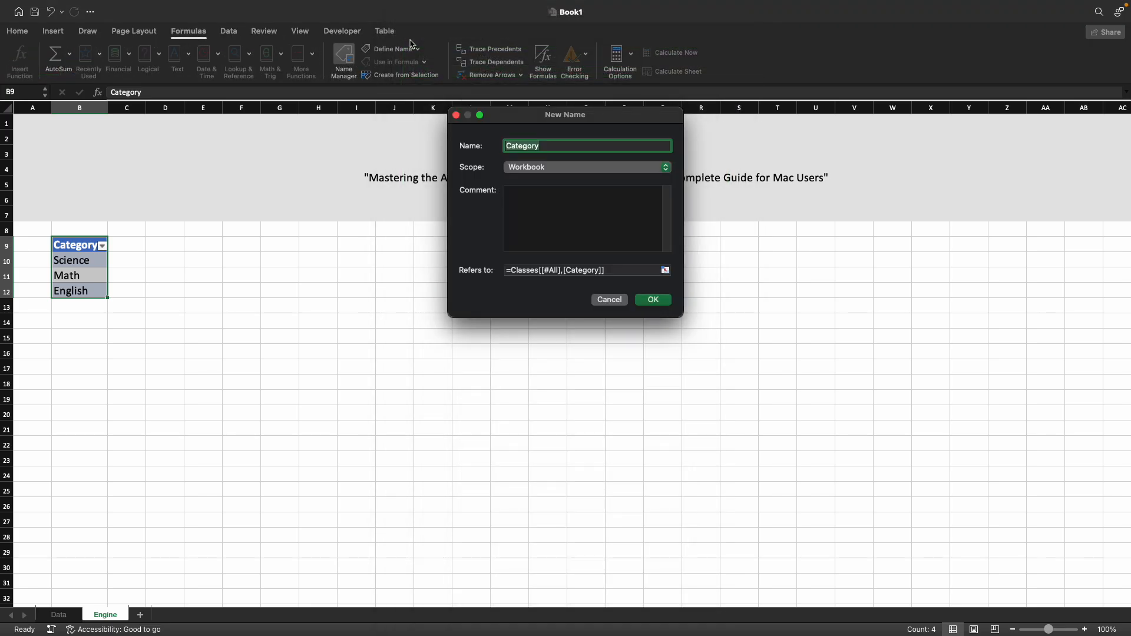
pyautogui.click(554, 144)
pyautogui.write('_List')
pyautogui.click(549, 270)
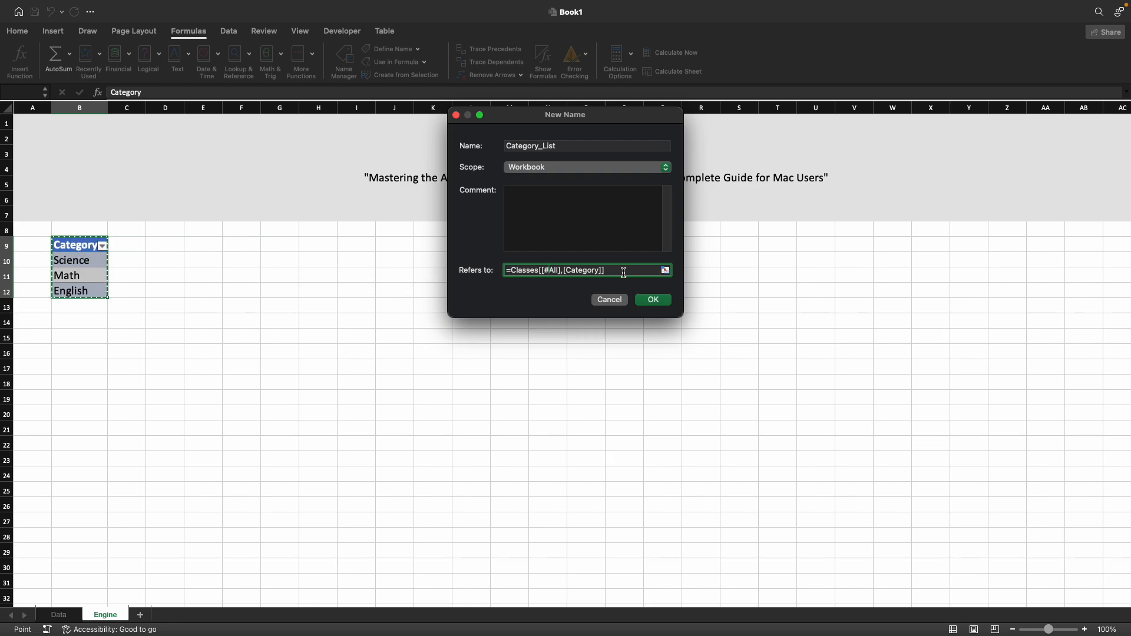
pyautogui.moveTo(607, 272); pyautogui.dragTo(552, 272)
pyautogui.press('BackSpace')
pyautogui.press('BackSpace')
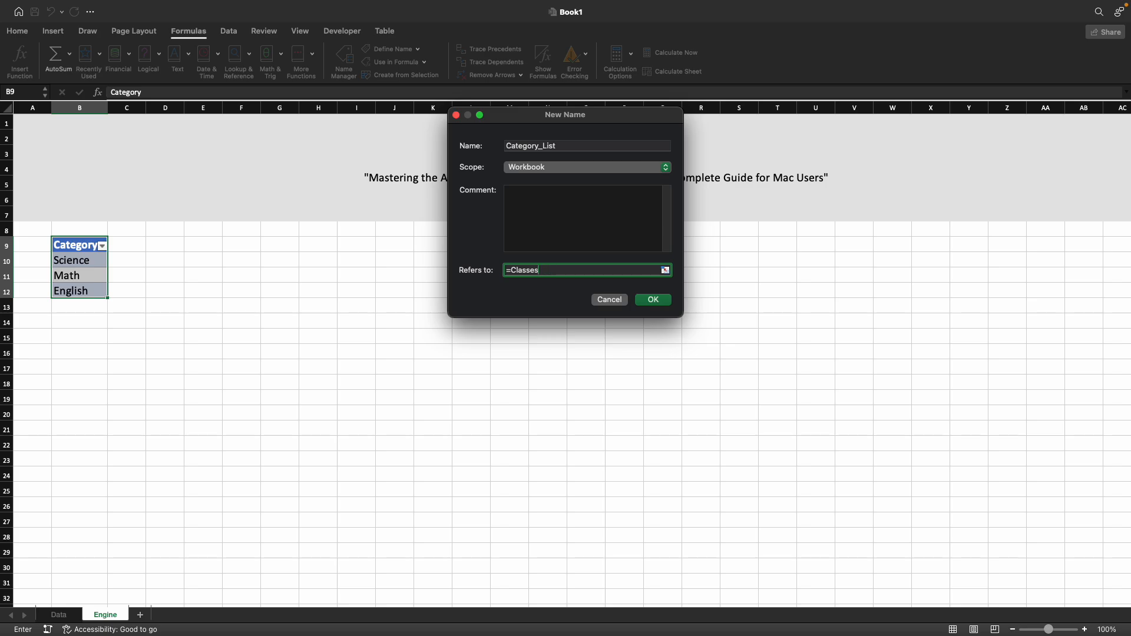
pyautogui.click(643, 302)
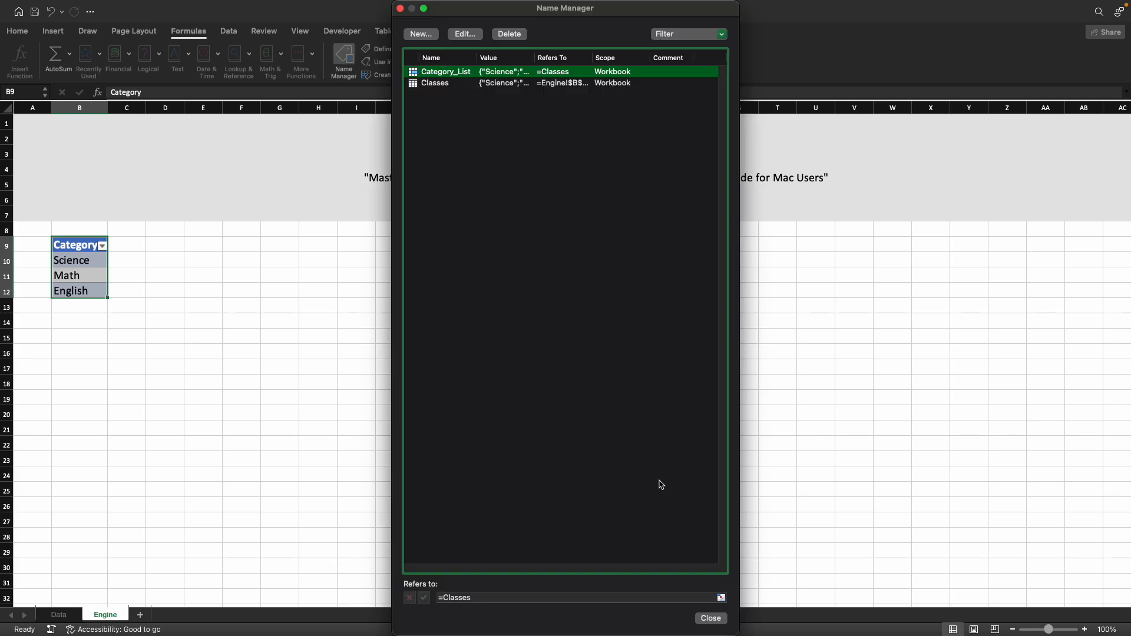
pyautogui.click(711, 617)
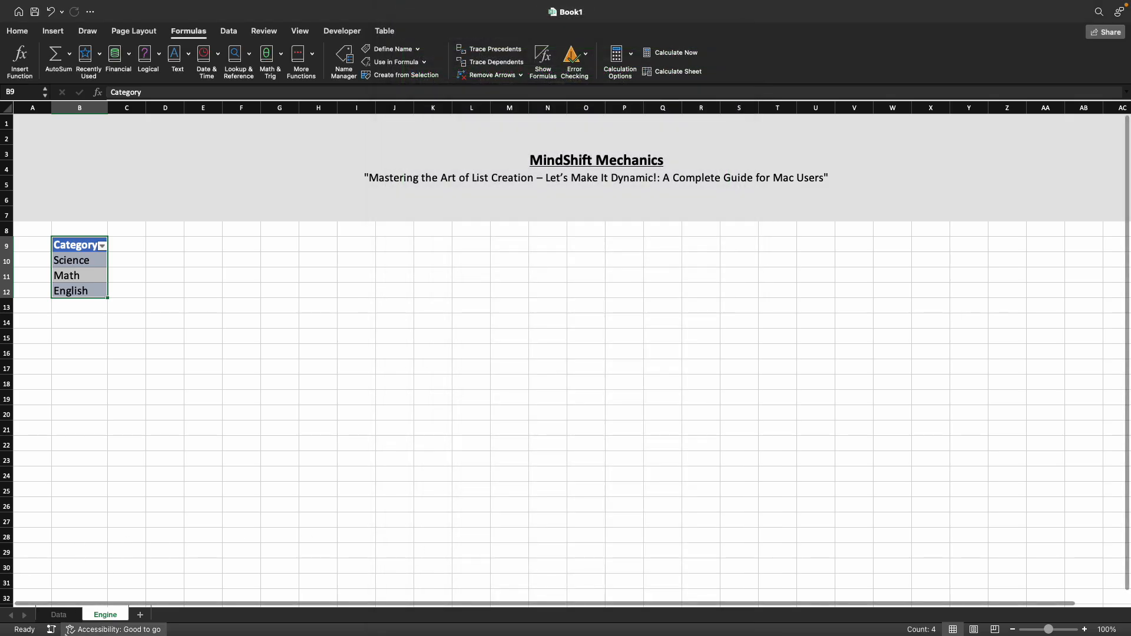
# On the Data sheet, add list validation with source =Category_List to D11 and fill it down through D13
pyautogui.click(67, 617)
pyautogui.click(221, 269)
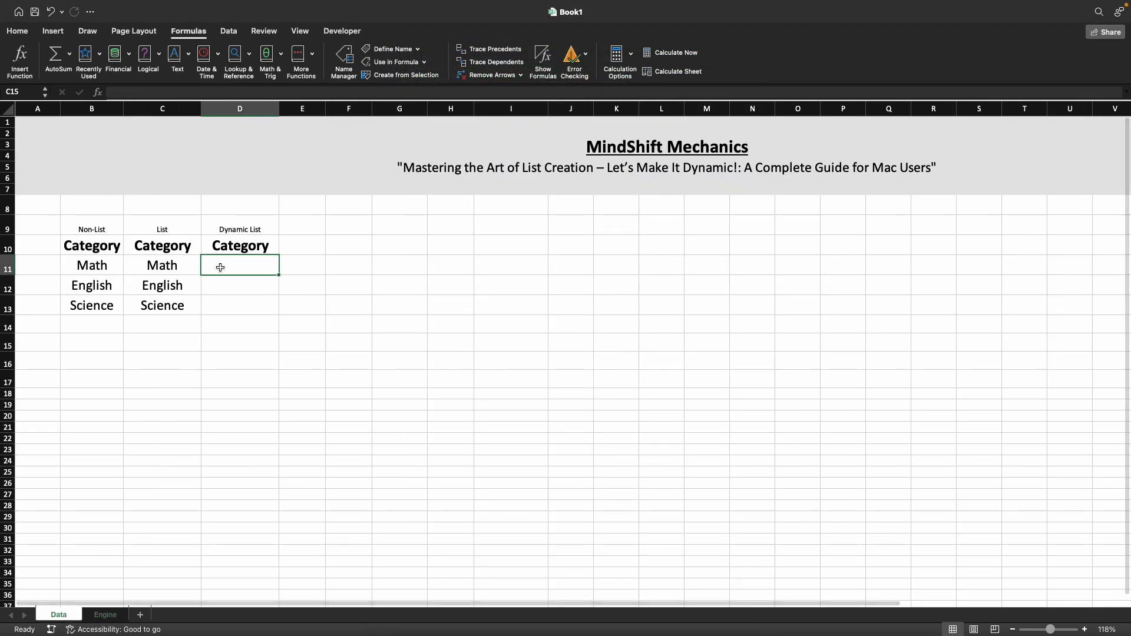
pyautogui.click(237, 31)
pyautogui.click(669, 56)
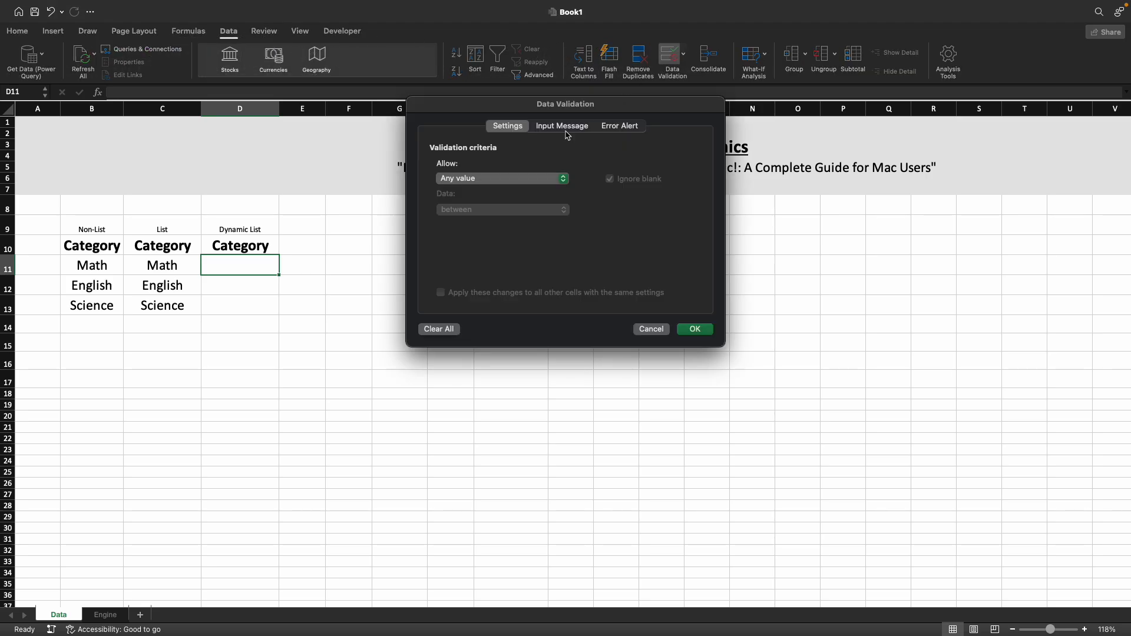
pyautogui.click(508, 179)
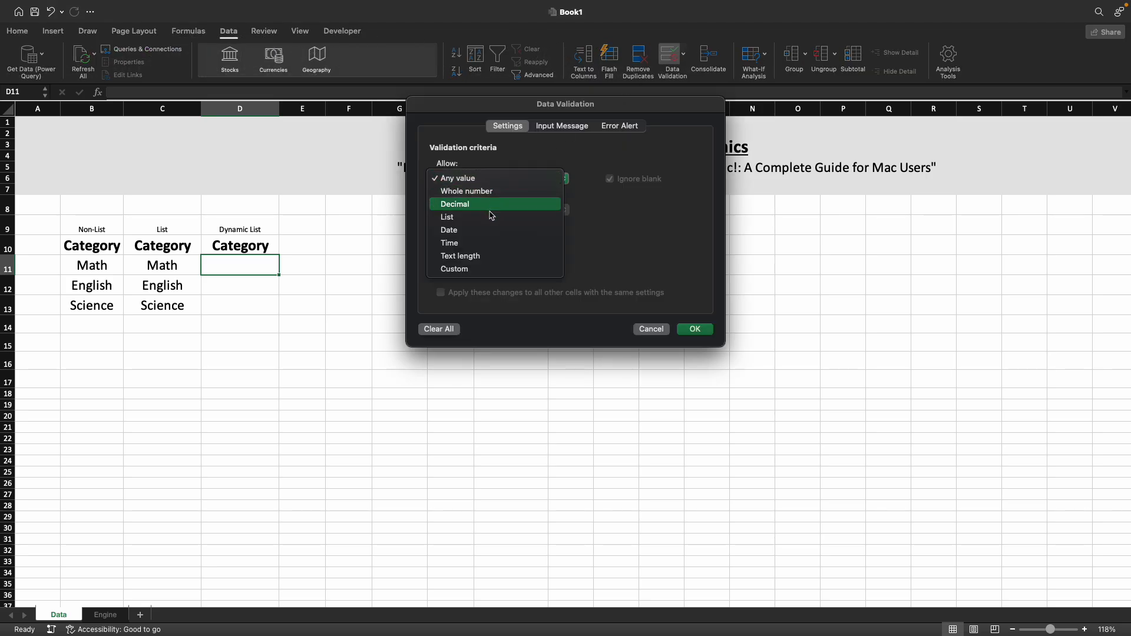
pyautogui.click(488, 219)
pyautogui.click(484, 240)
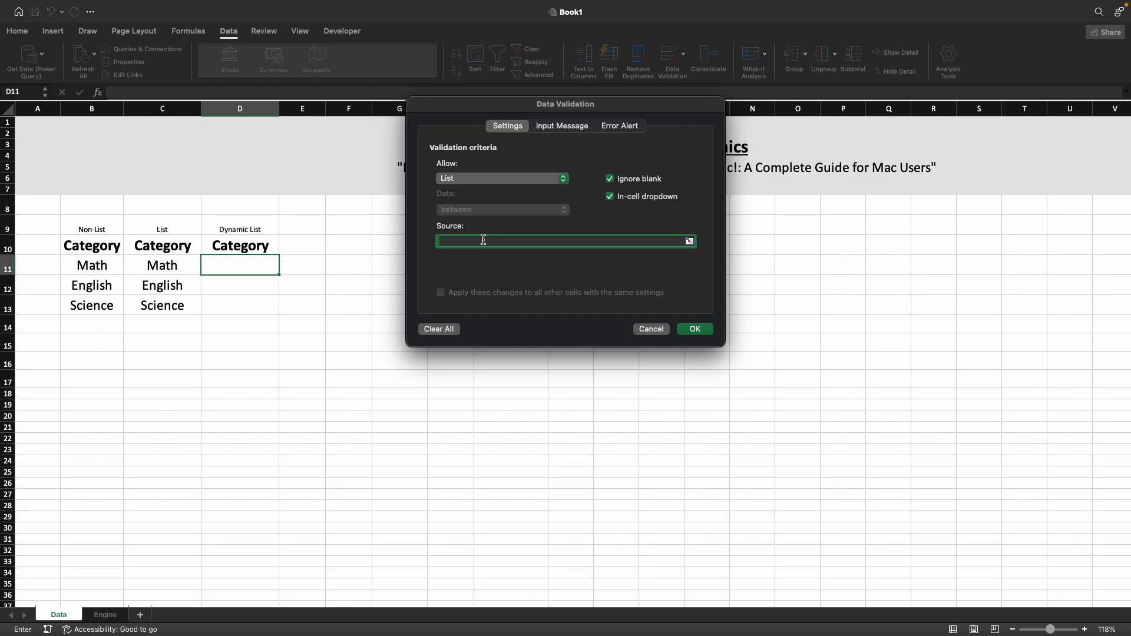
pyautogui.write('=Category_List')
pyautogui.press('Return')
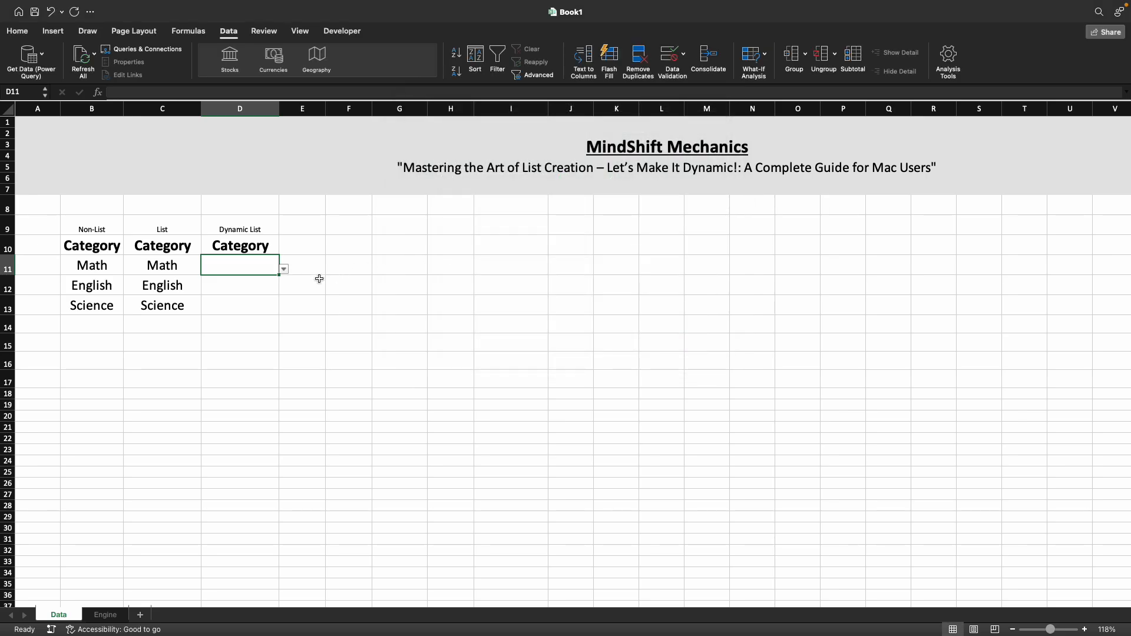
pyautogui.moveTo(278, 276); pyautogui.dragTo(266, 307)
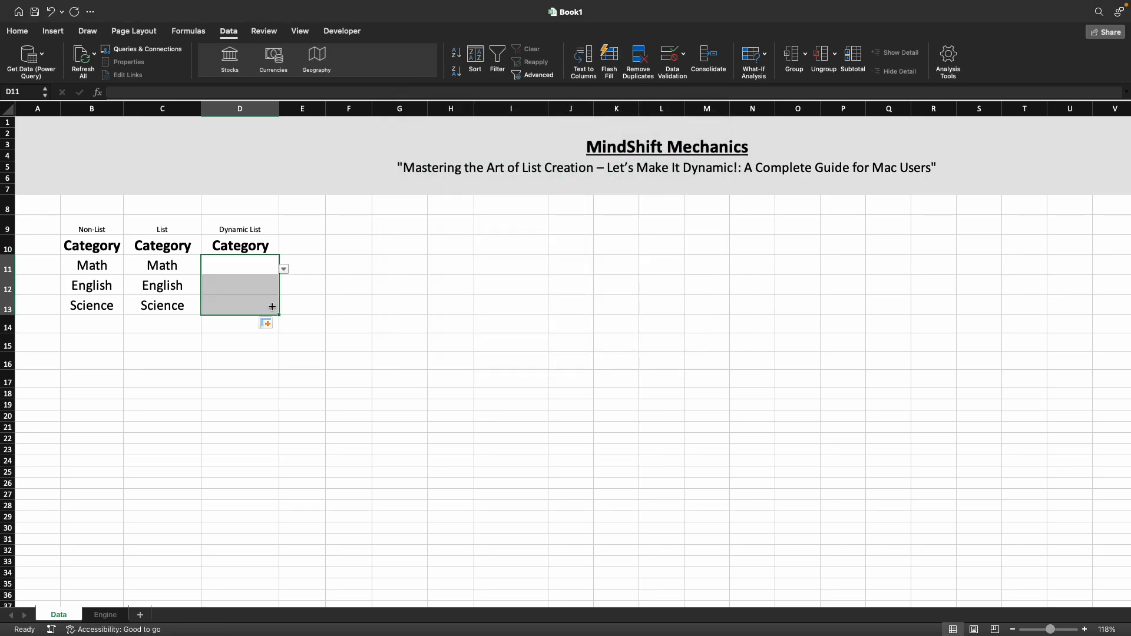
# Choose Math, English and Science from the dropdowns in D11, D12 and D13 of the Dynamic List column
pyautogui.click(271, 265)
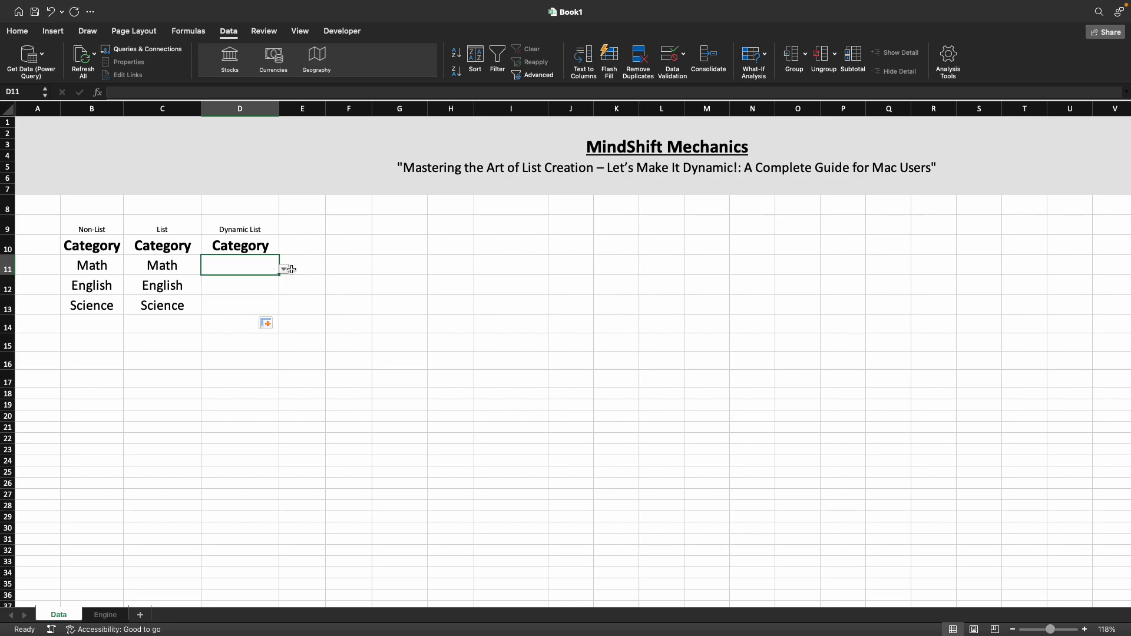
pyautogui.click(284, 270)
pyautogui.click(234, 293)
pyautogui.click(272, 286)
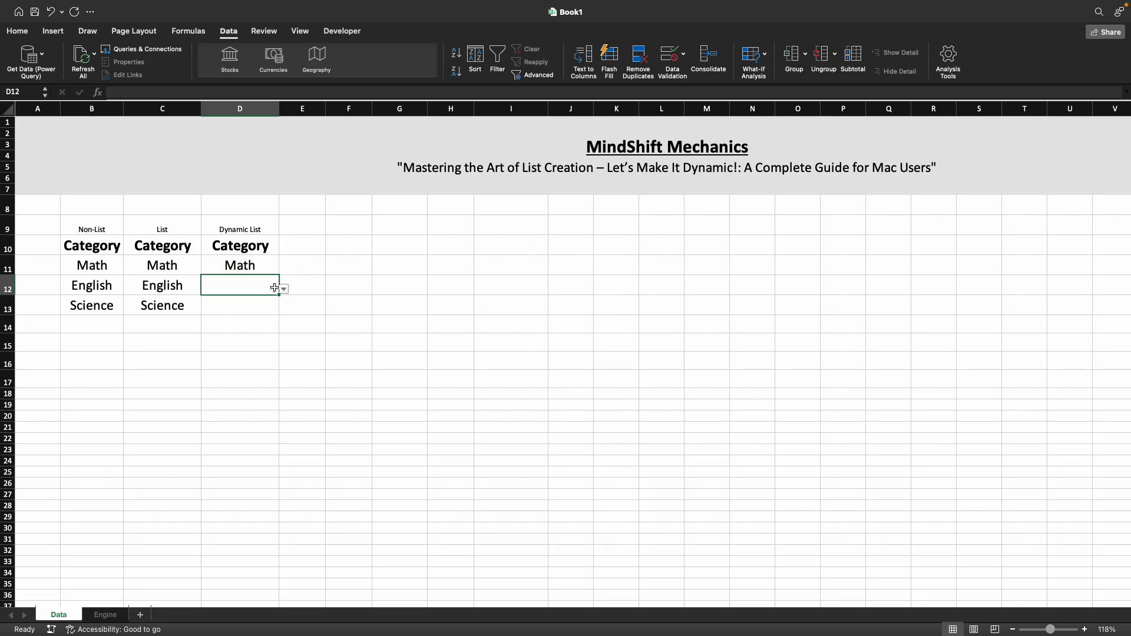
pyautogui.click(284, 289)
pyautogui.click(227, 324)
pyautogui.click(273, 306)
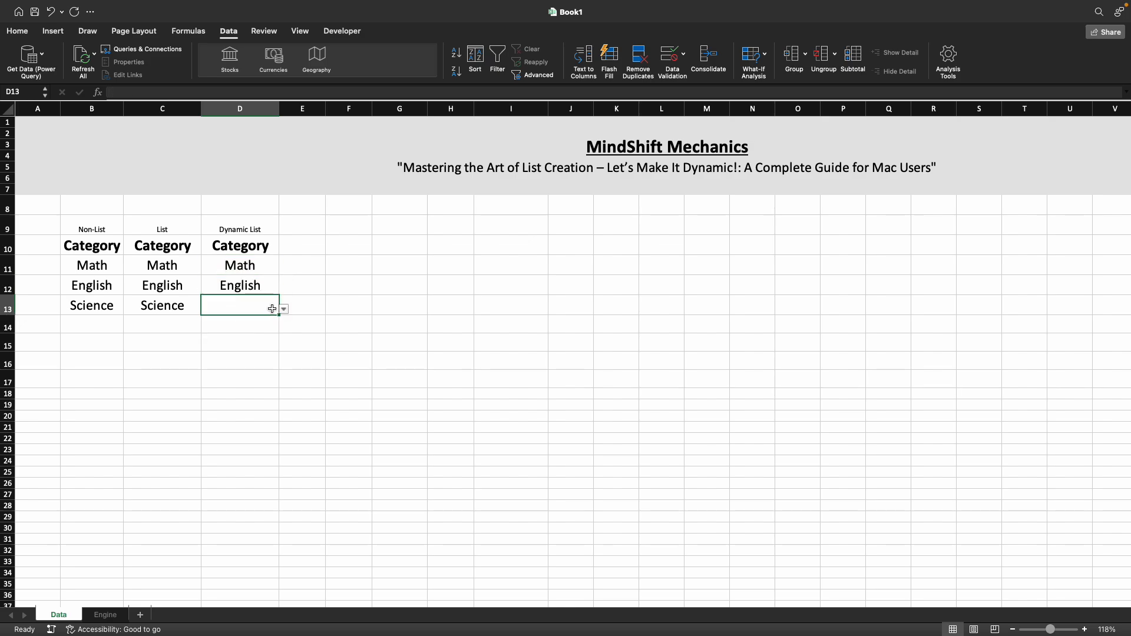
pyautogui.click(284, 309)
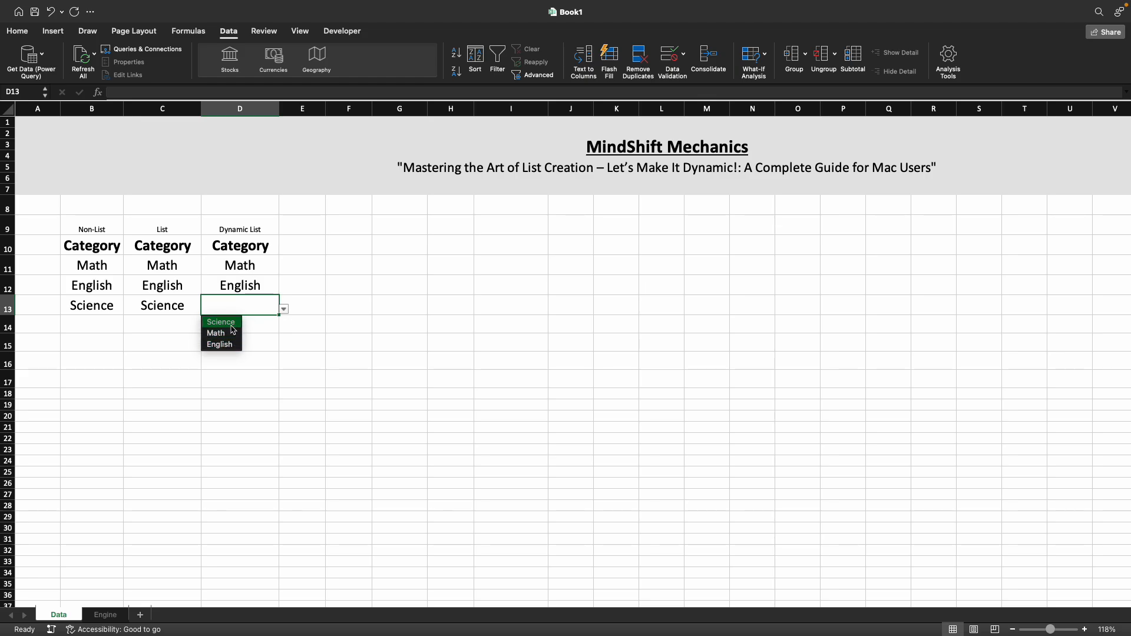
pyautogui.click(231, 323)
pyautogui.click(231, 328)
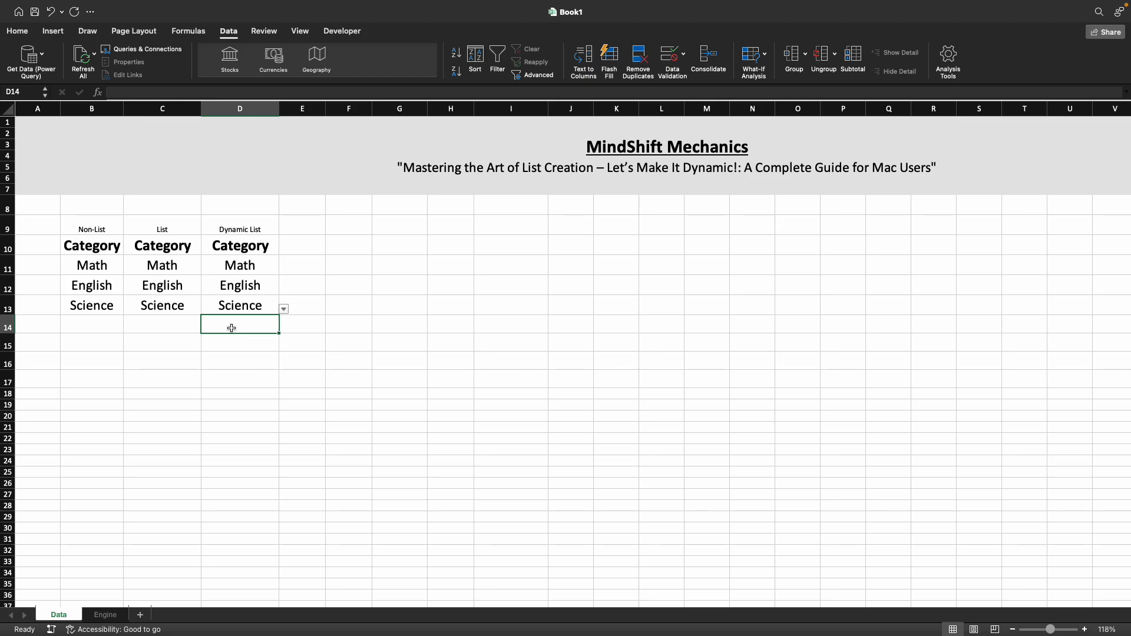
# Extend the Category table on the Engine sheet with Art in B13 and History in B14
pyautogui.click(105, 615)
pyautogui.click(73, 305)
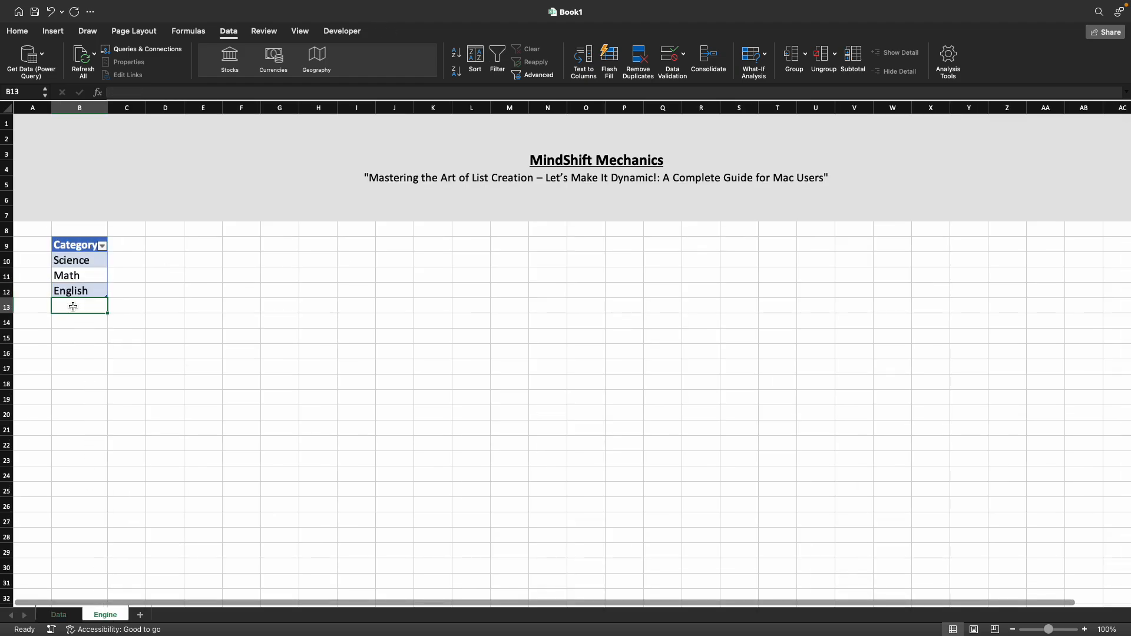
pyautogui.write('Art')
pyautogui.press('Return')
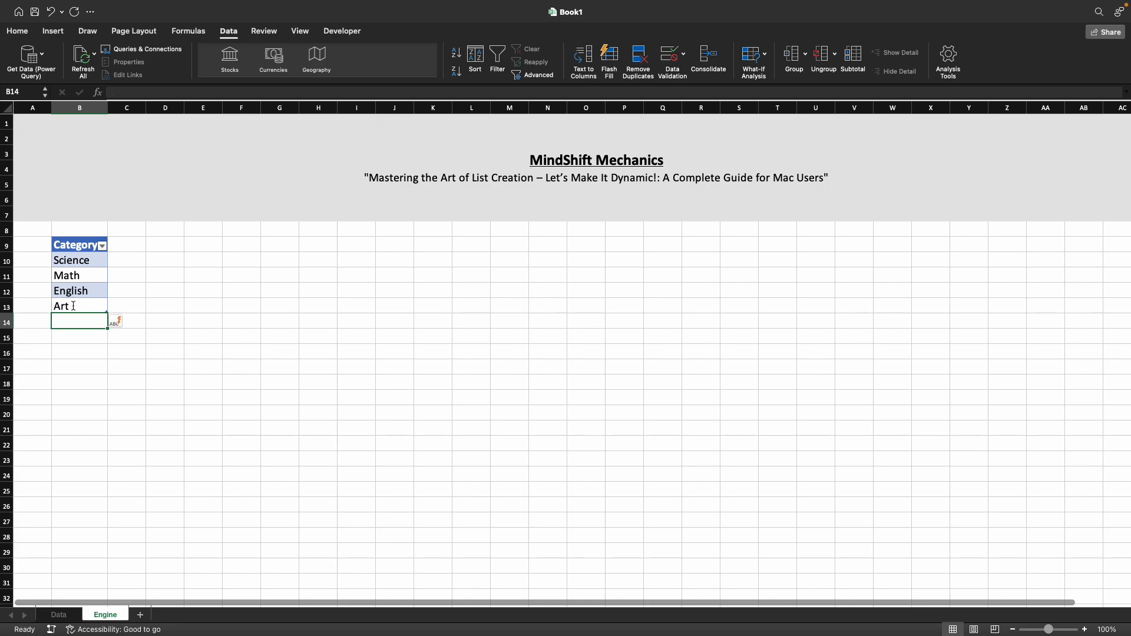
pyautogui.write('History')
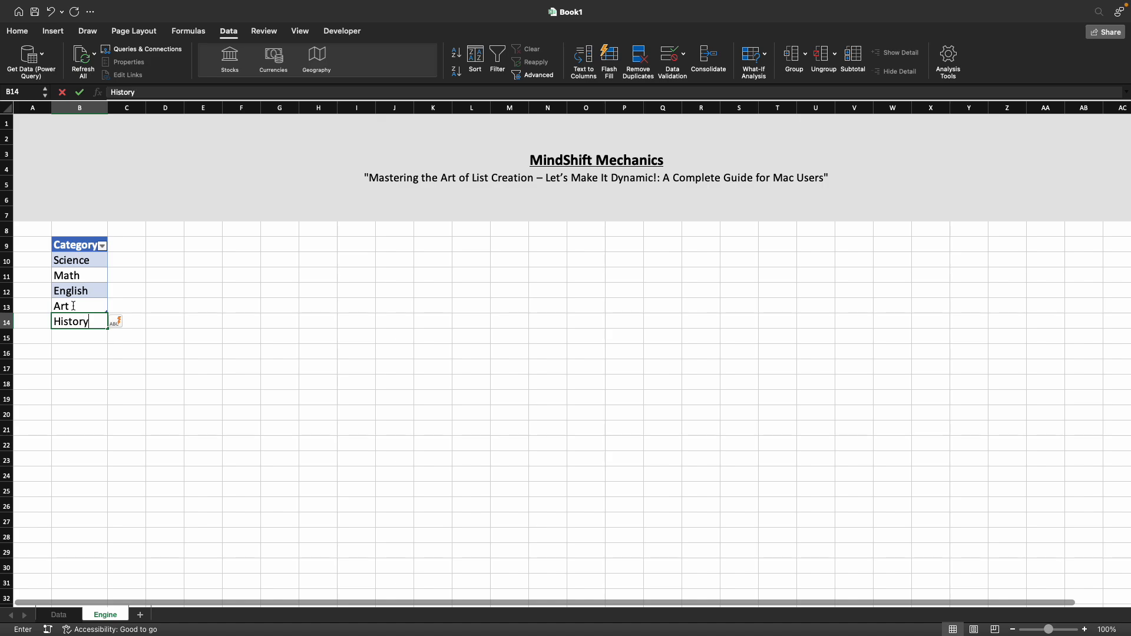
pyautogui.click(73, 305)
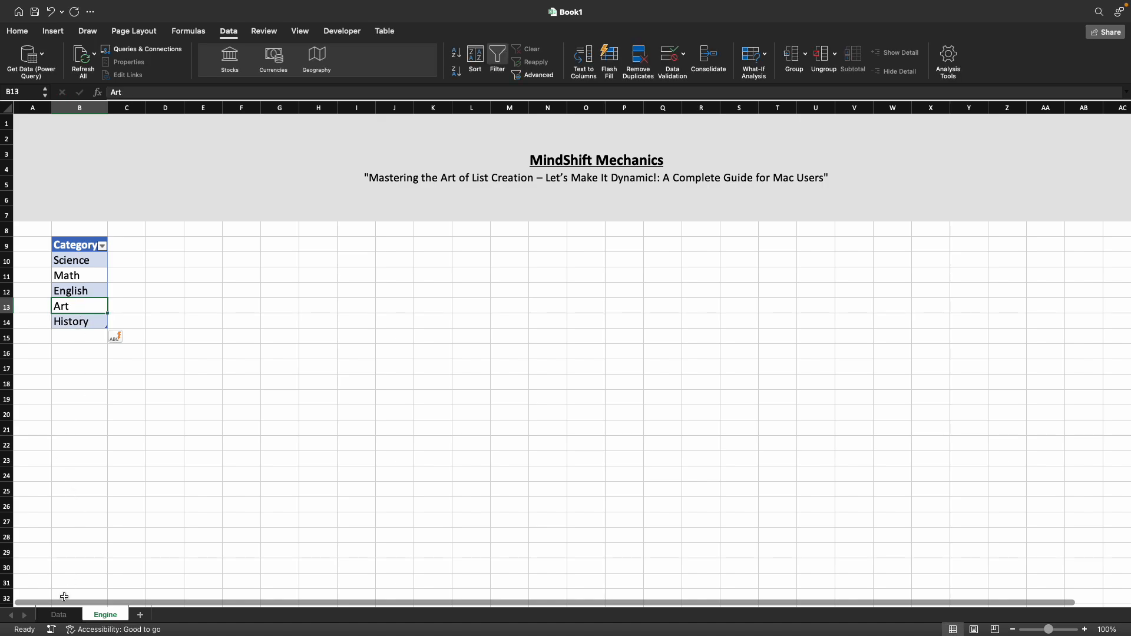
# On the Data sheet, use the Dynamic List dropdowns to set D13 to History and both D12 and D11 to Art
pyautogui.click(59, 614)
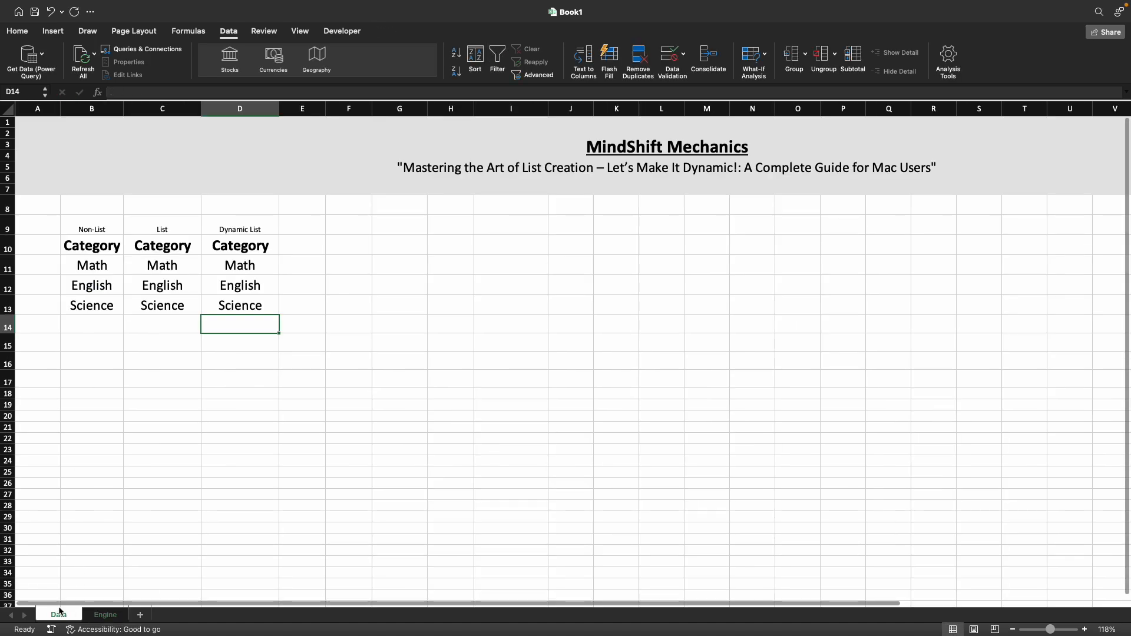
pyautogui.click(263, 307)
pyautogui.click(283, 309)
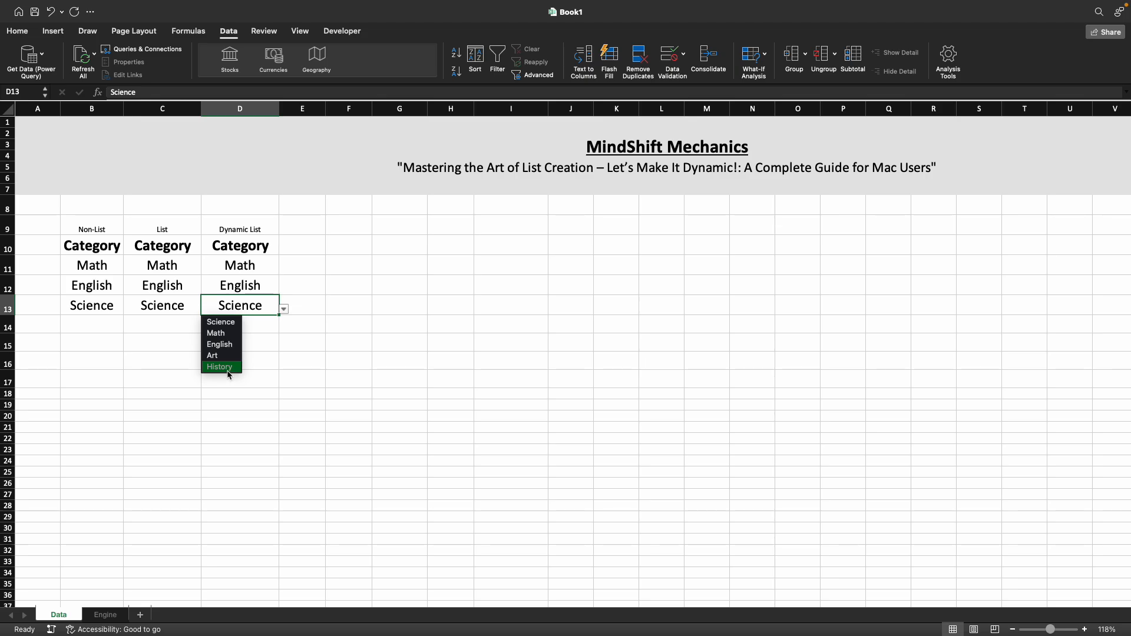
pyautogui.click(228, 366)
pyautogui.click(257, 288)
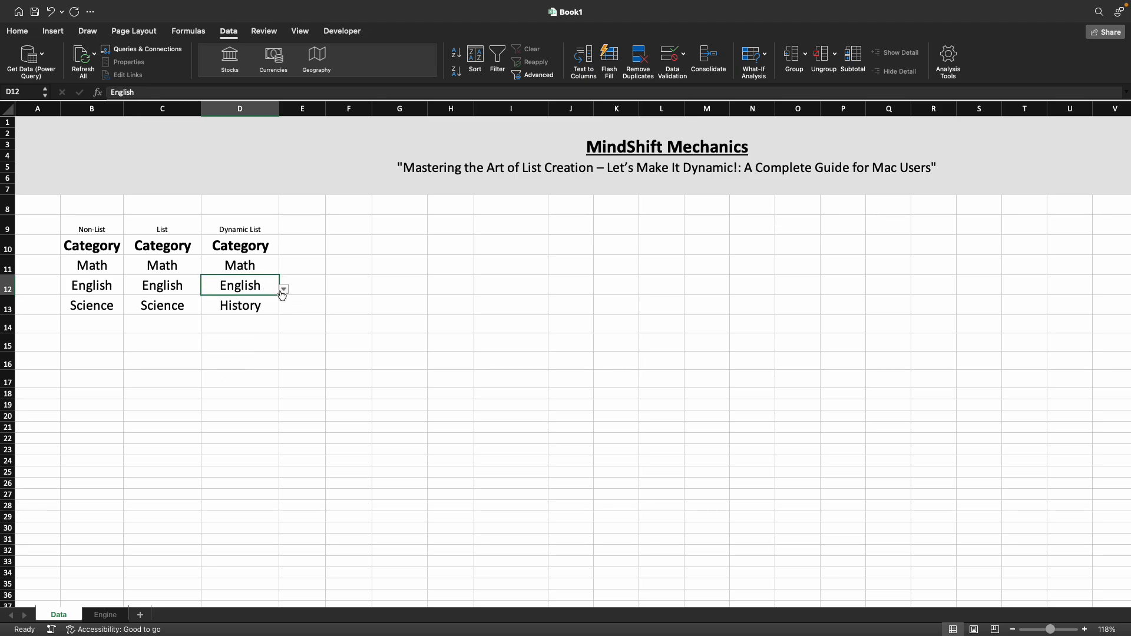
pyautogui.click(283, 289)
pyautogui.click(223, 335)
pyautogui.click(268, 265)
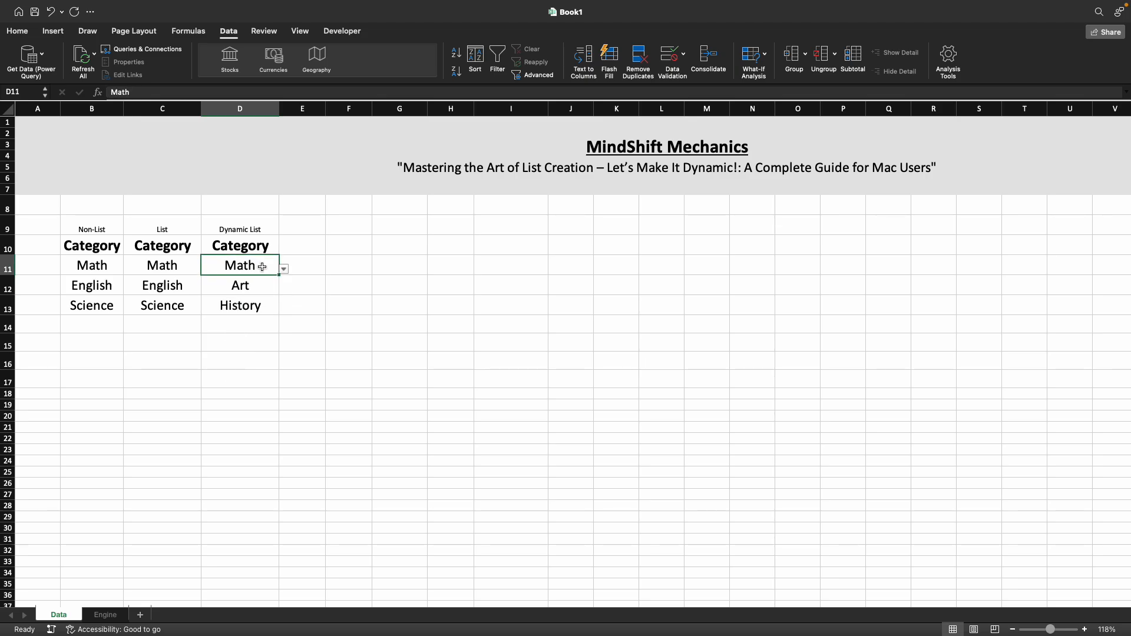
pyautogui.click(283, 268)
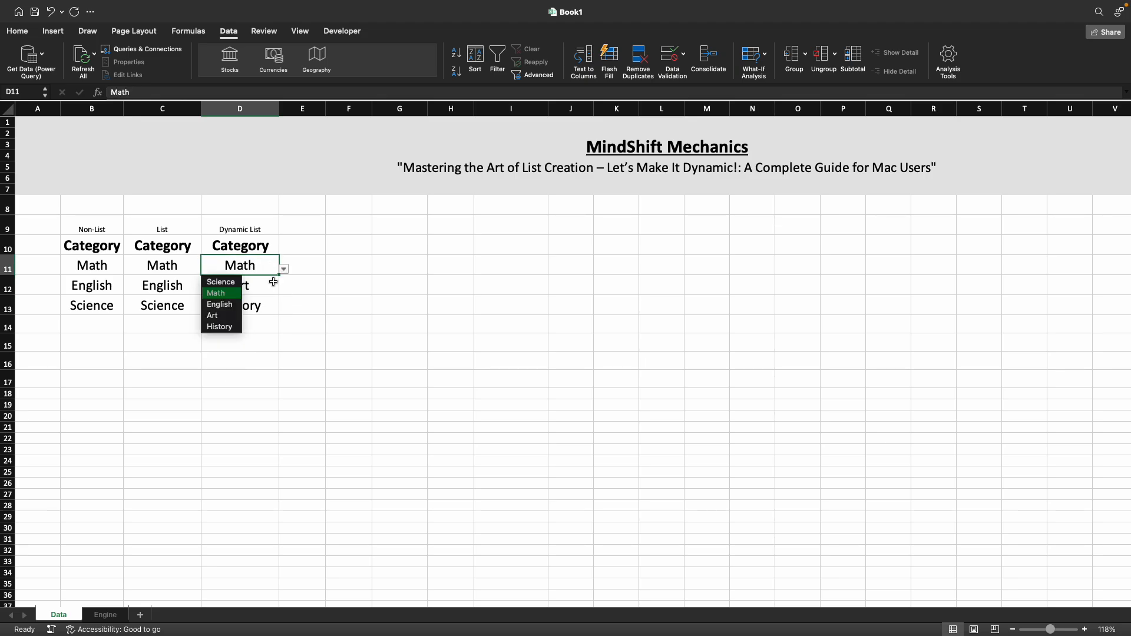
pyautogui.click(235, 317)
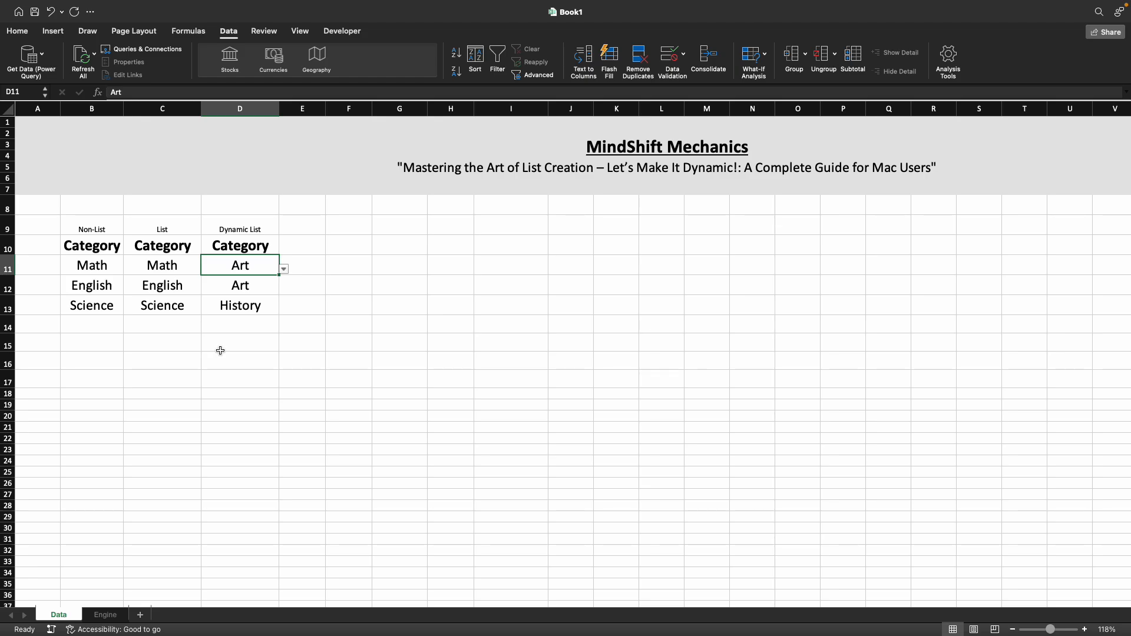
# Replace the Art entry in B13 of the Engine sheet's Category table with Florida
pyautogui.click(105, 615)
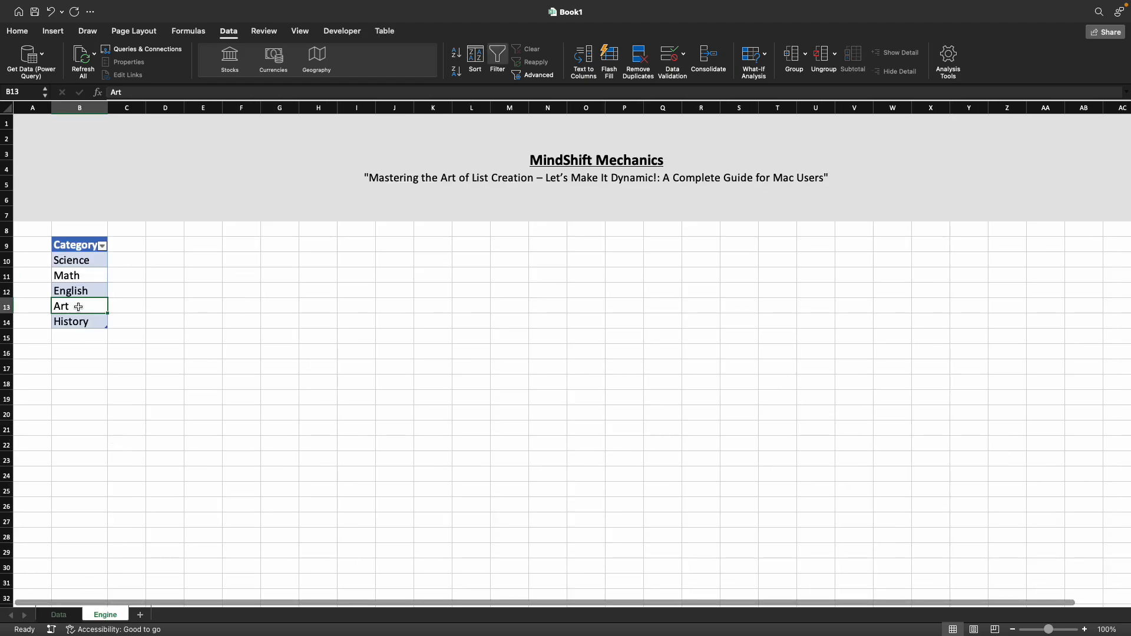
pyautogui.write('Florida')
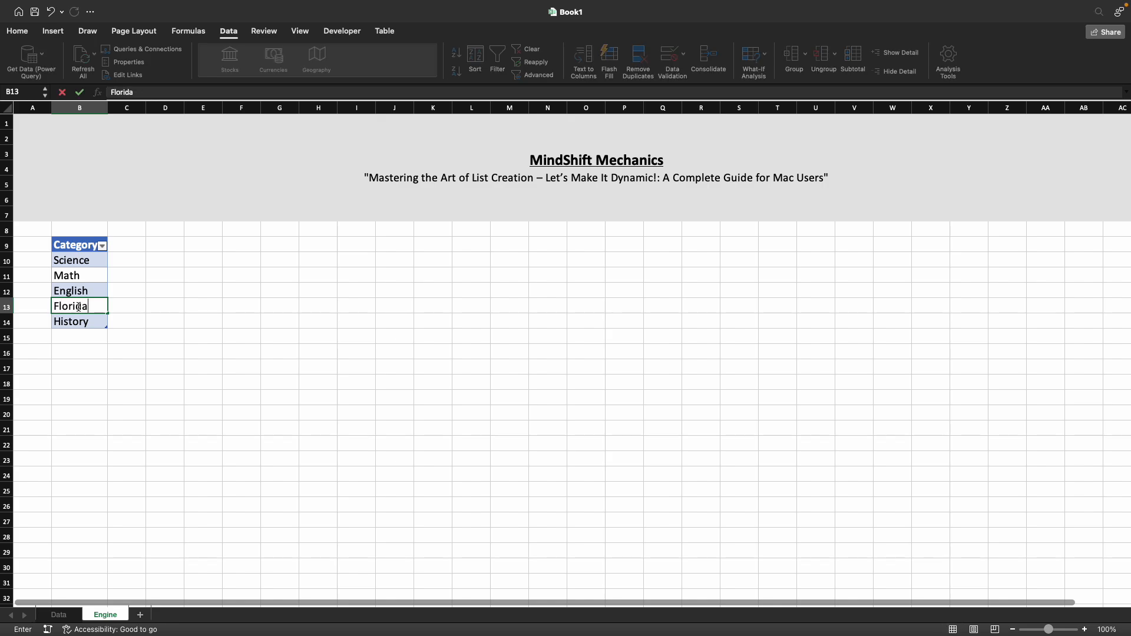
pyautogui.click(115, 384)
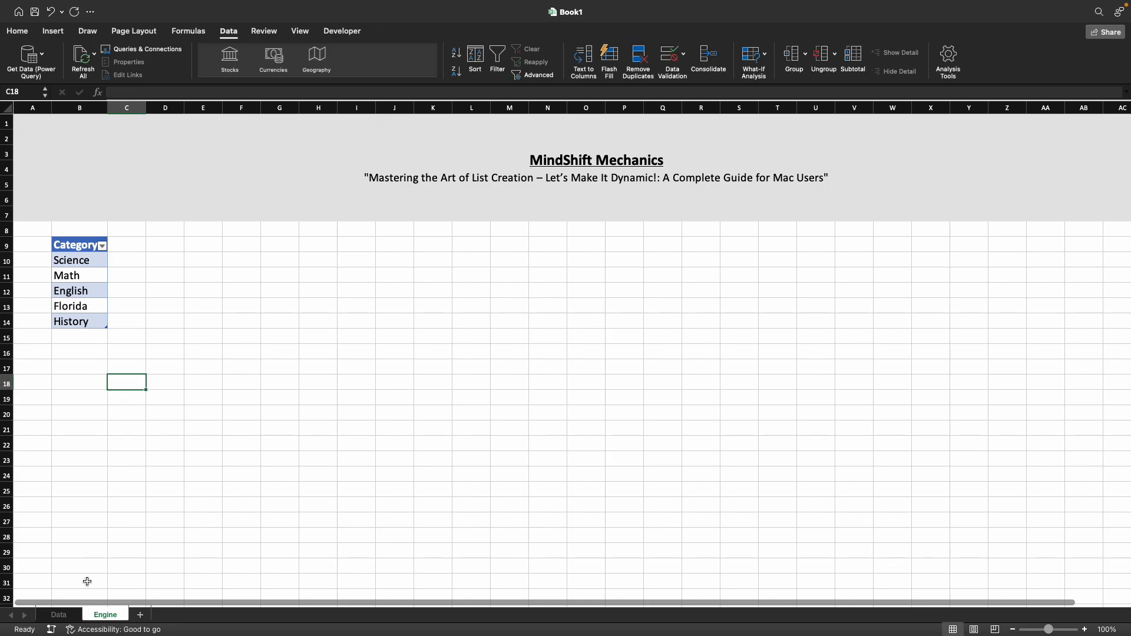
# On the Data sheet, choose Florida from the Dynamic List dropdowns in D11 and D12
pyautogui.click(65, 616)
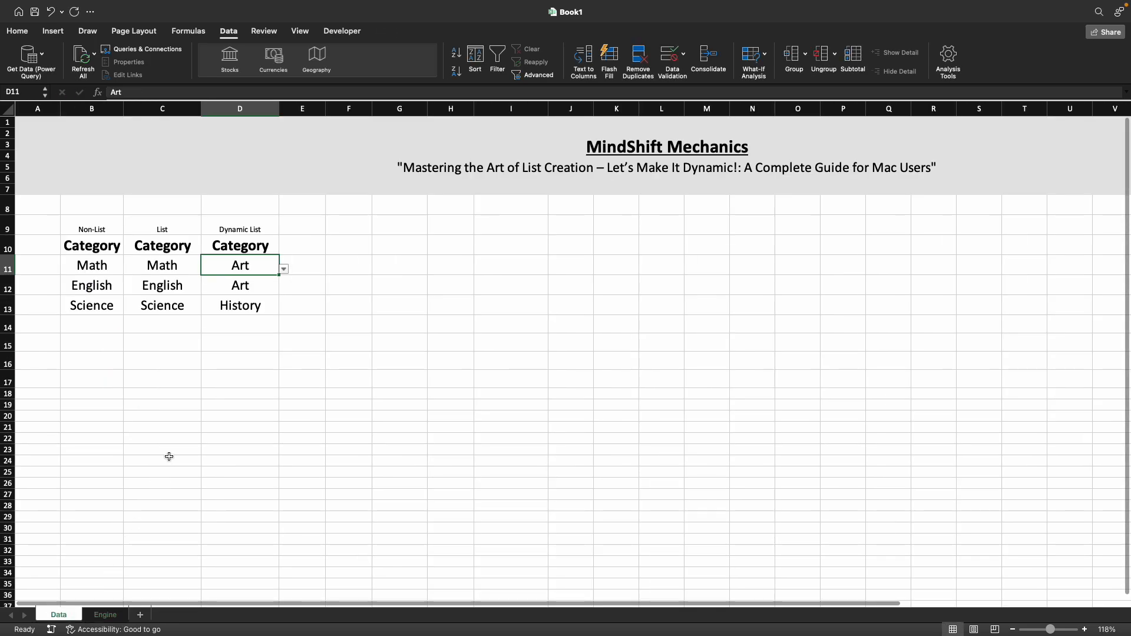
pyautogui.click(282, 271)
pyautogui.press('Down')
pyautogui.press('Down')
pyautogui.press('Down')
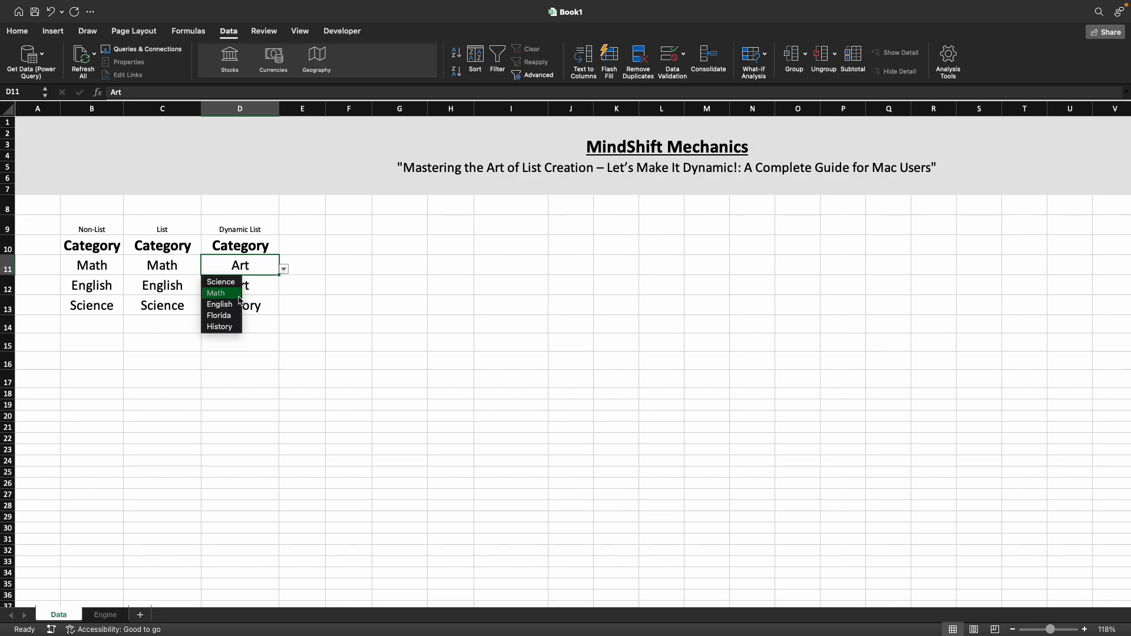
pyautogui.press('Return')
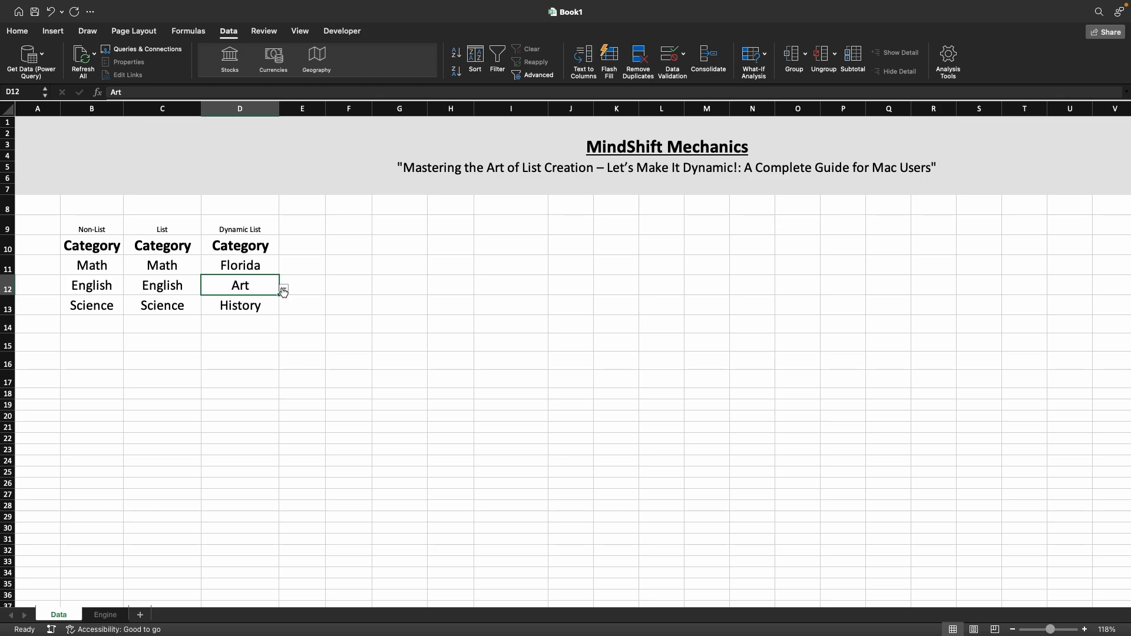
pyautogui.click(283, 288)
pyautogui.click(230, 333)
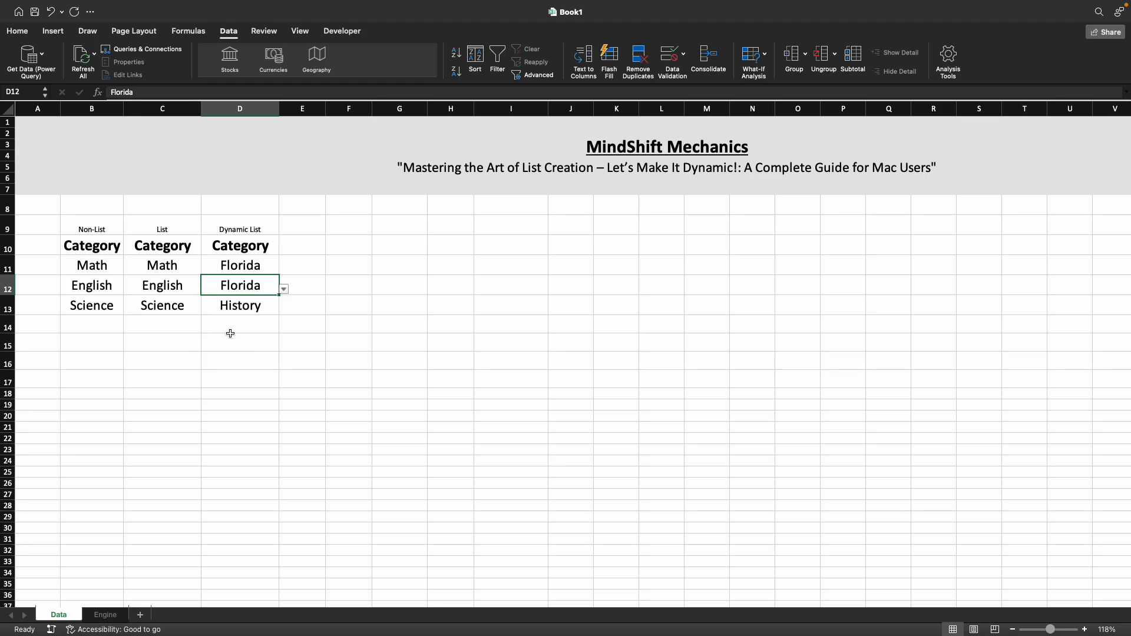
pyautogui.click(225, 409)
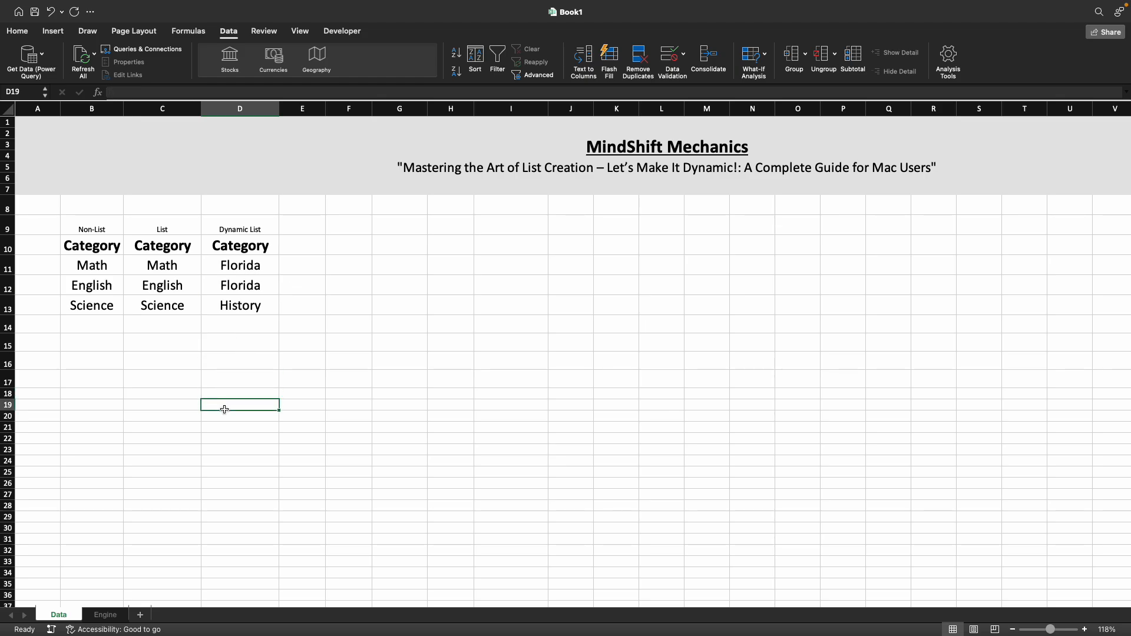
# Set D11 and D12 in the Dynamic List column to Science using their dropdowns
pyautogui.click(249, 266)
pyautogui.click(283, 270)
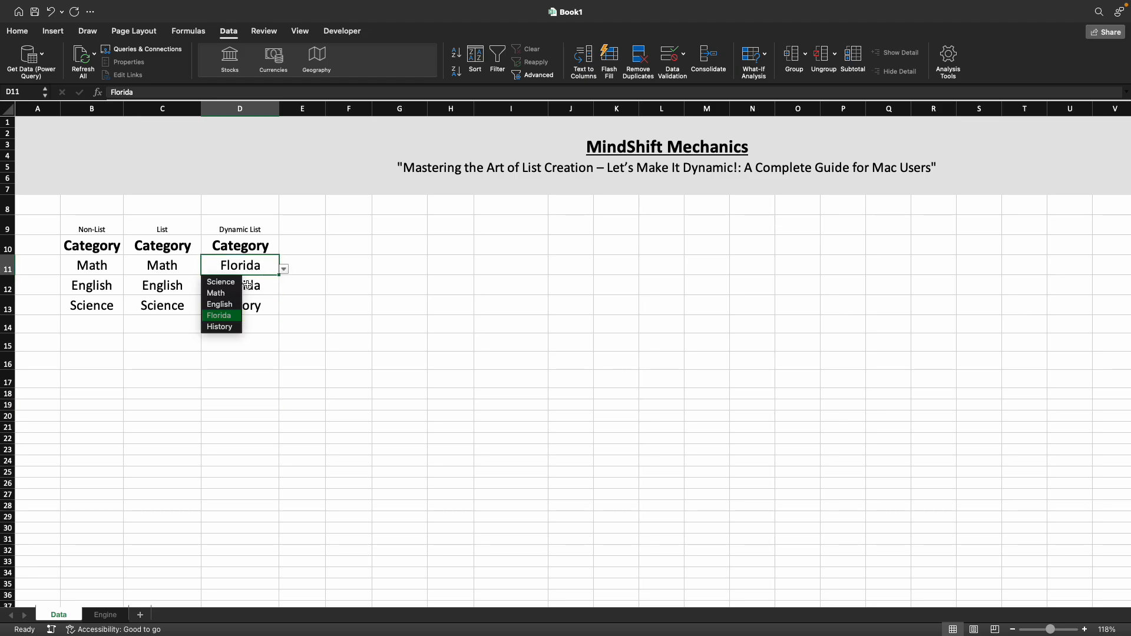
pyautogui.click(243, 286)
pyautogui.click(243, 285)
pyautogui.click(284, 289)
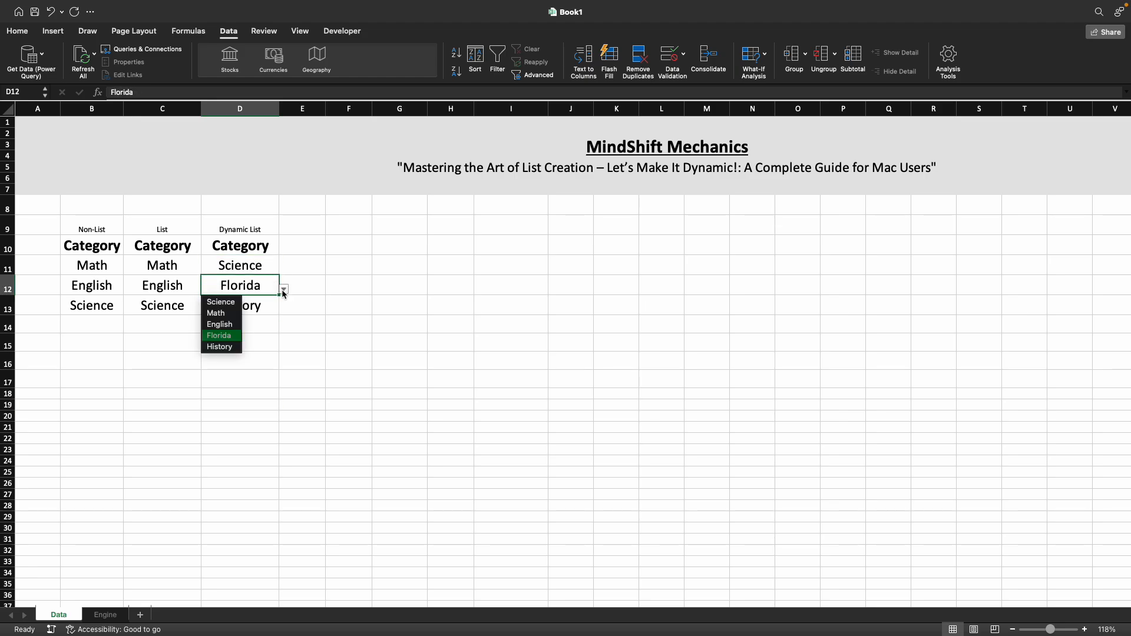
pyautogui.click(243, 301)
pyautogui.click(240, 383)
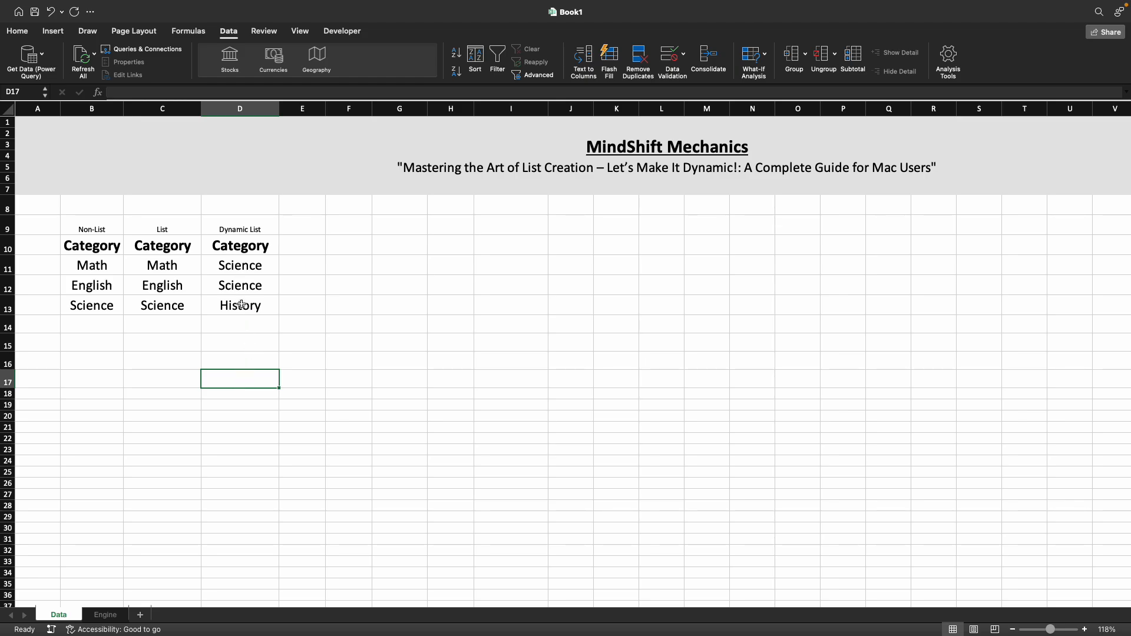
# Set up a find and replace limited to column D of the Data sheet, finding Science and replacing it with Florida
pyautogui.click(241, 111)
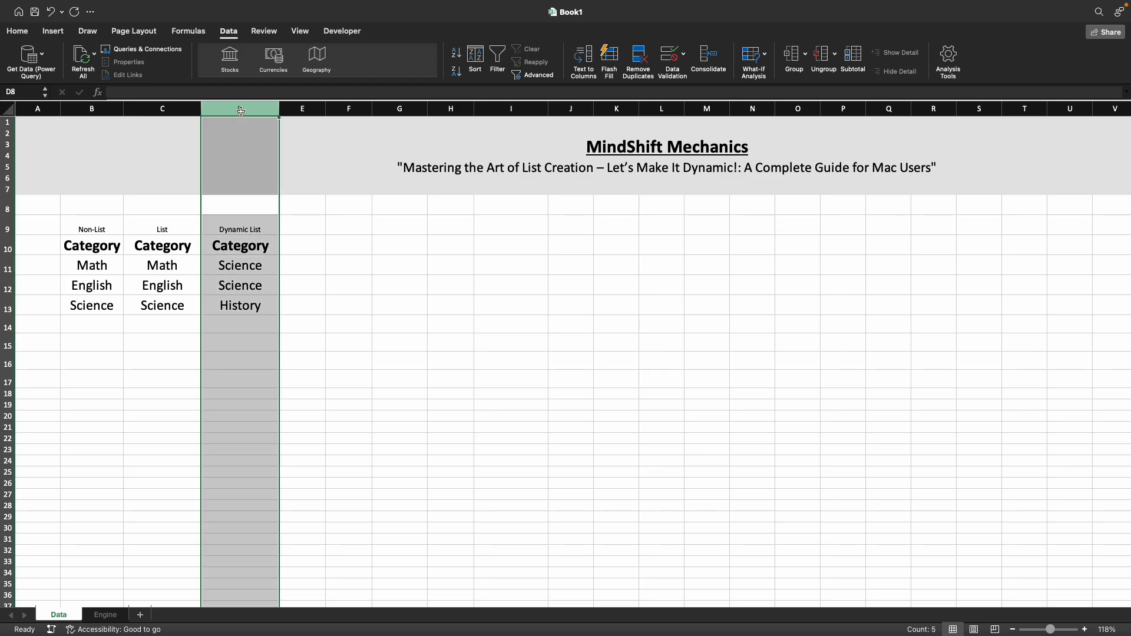
pyautogui.click(17, 31)
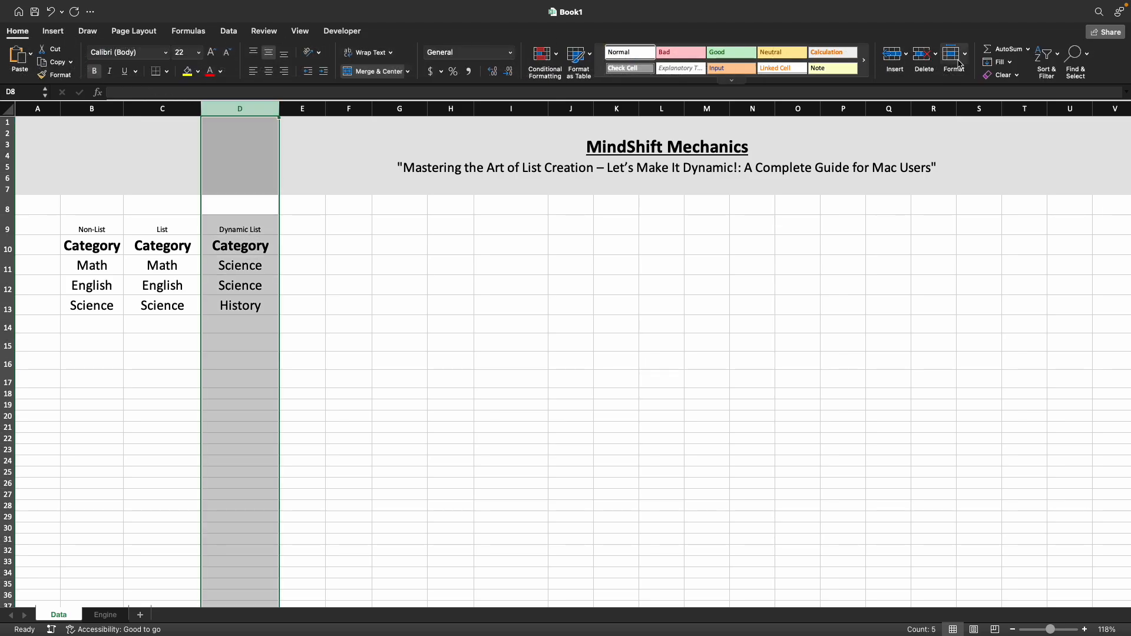
pyautogui.click(1085, 56)
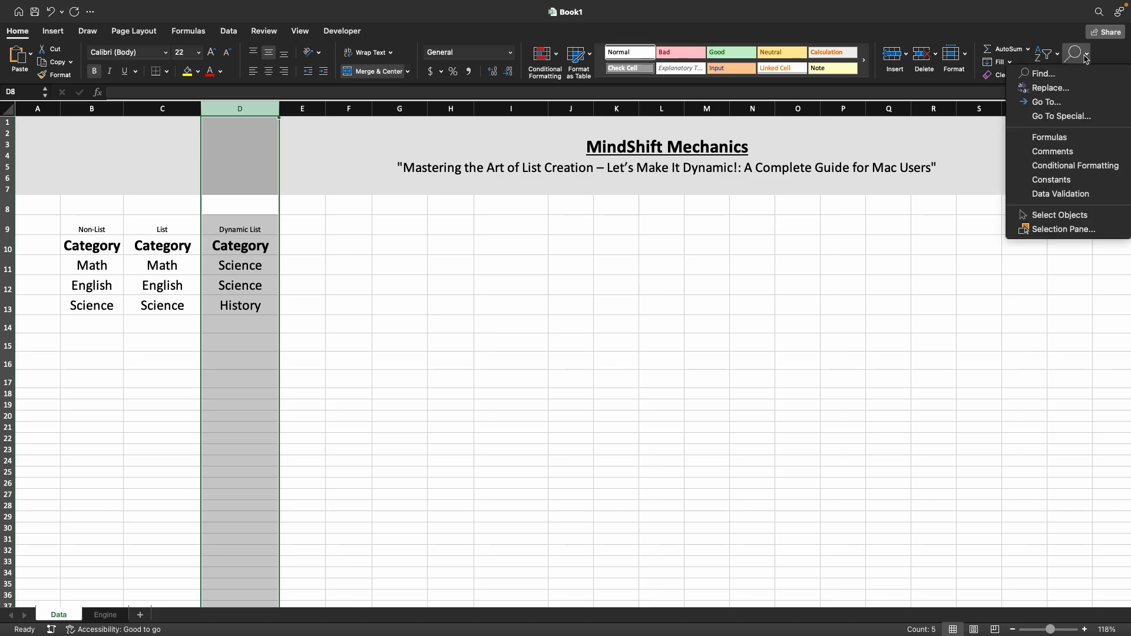
pyautogui.click(1077, 89)
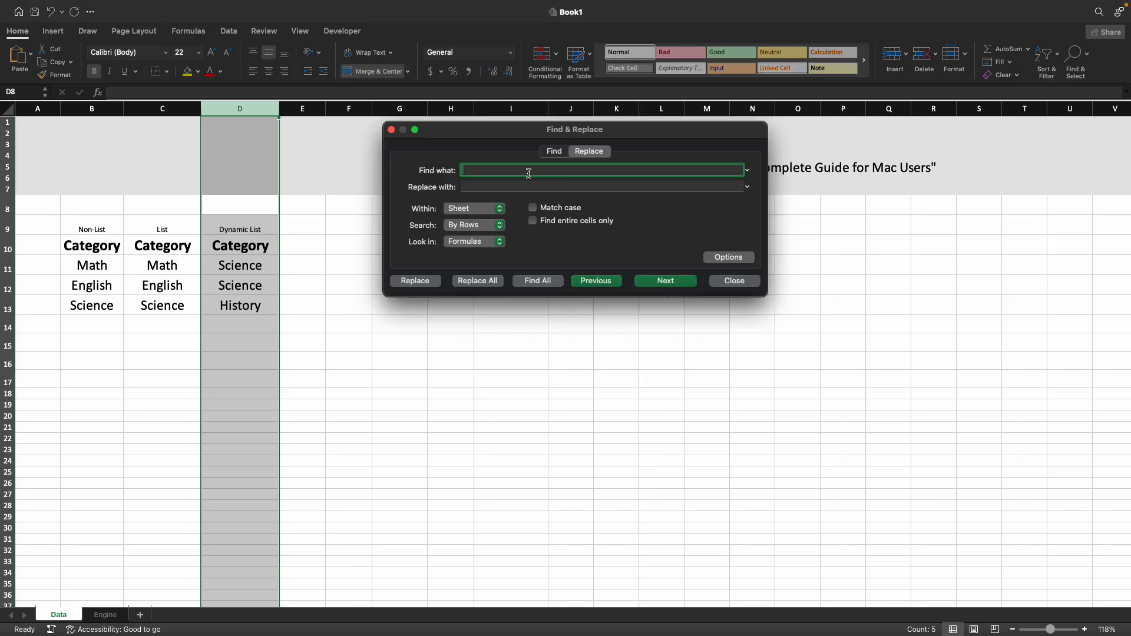
pyautogui.write('Science')
pyautogui.press('Tab')
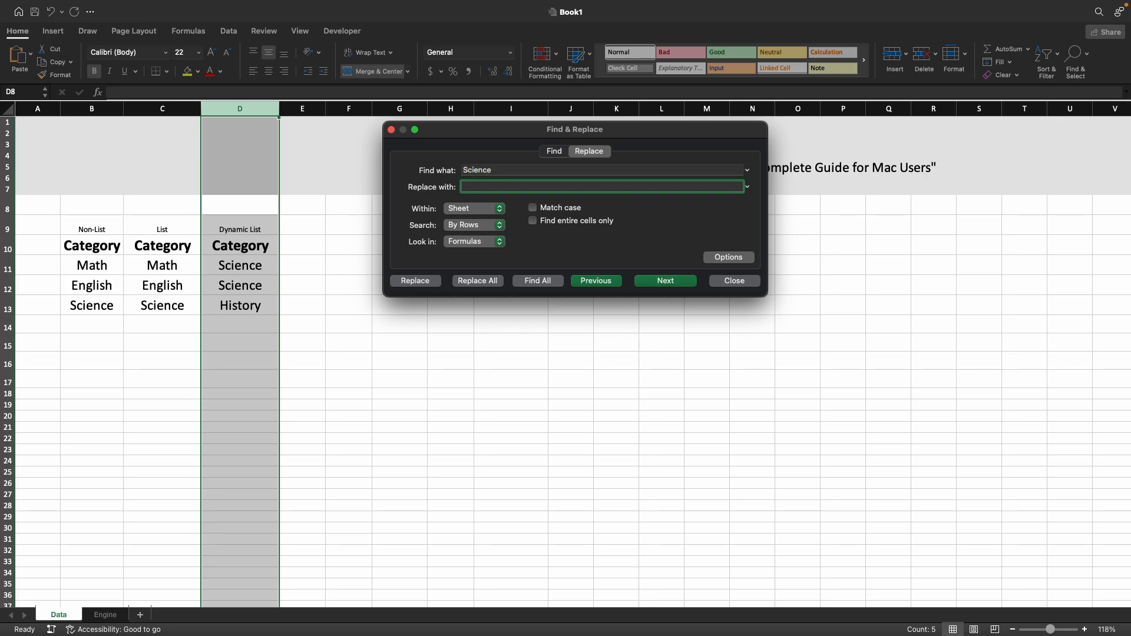
pyautogui.write('Florida')
# Set the replacement search to run by columns within the sheet, replace all matches, and close Find & Replace
pyautogui.click(476, 212)
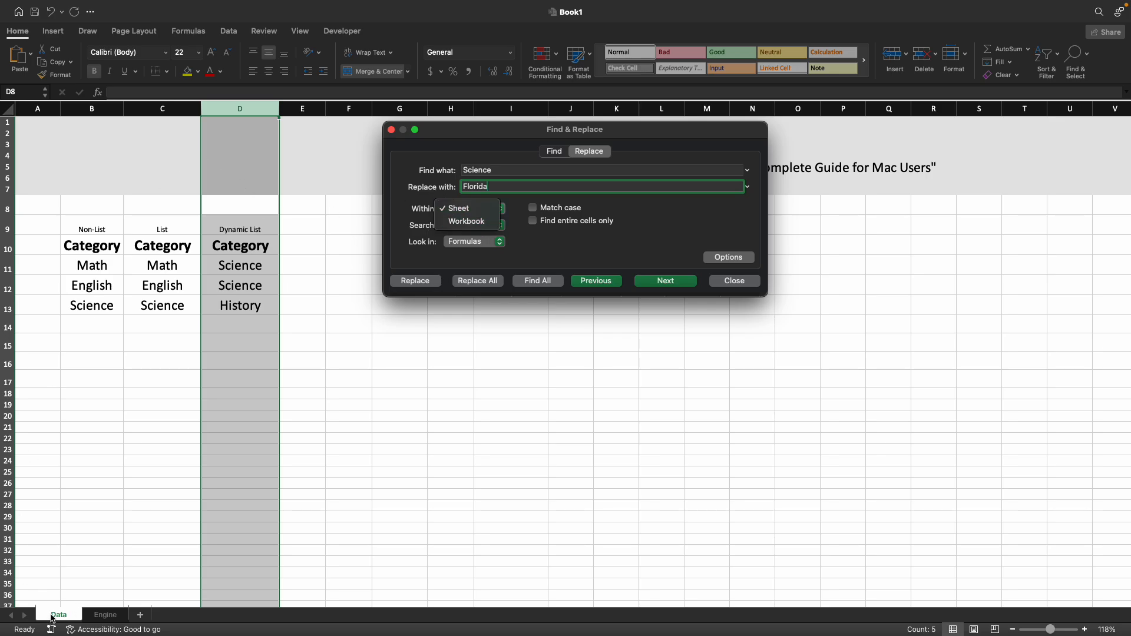
pyautogui.click(527, 248)
pyautogui.click(487, 228)
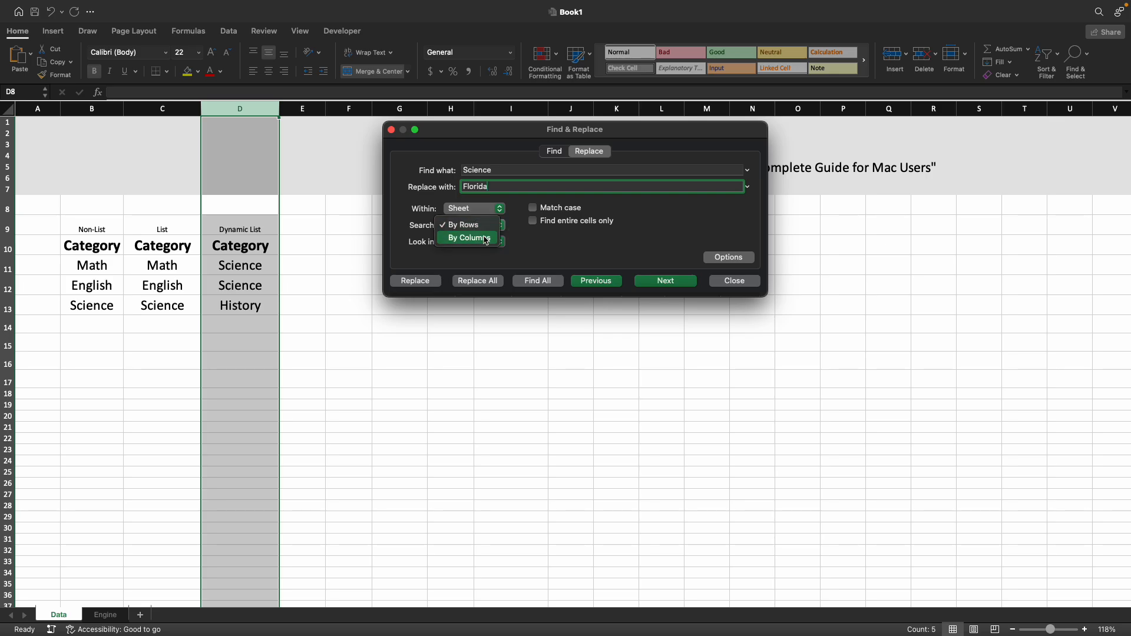
pyautogui.click(486, 238)
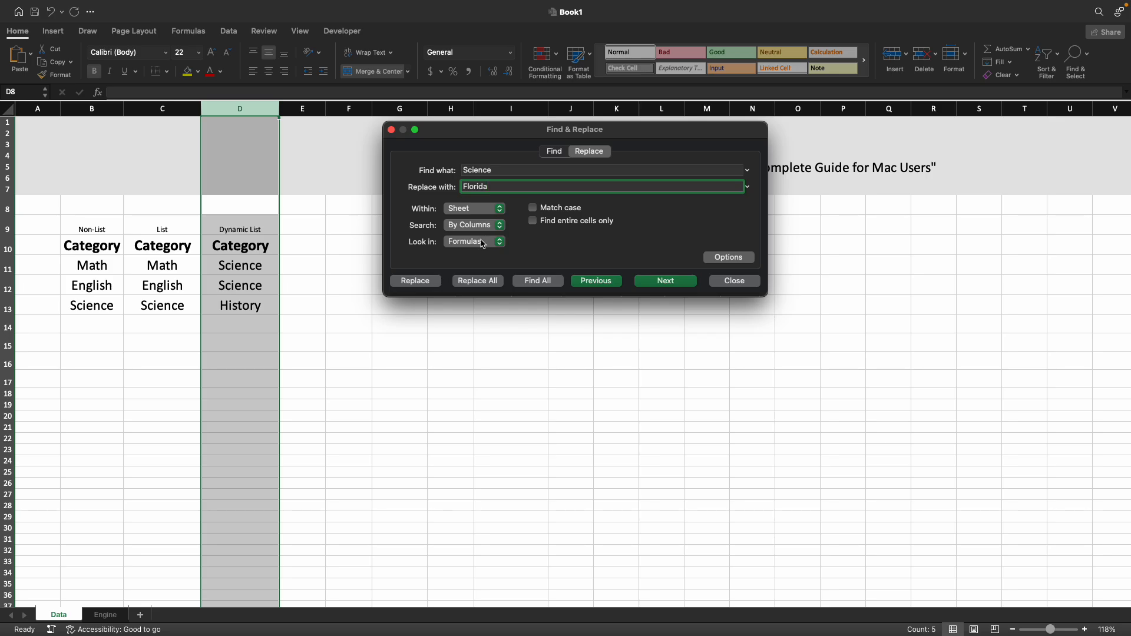
pyautogui.click(478, 282)
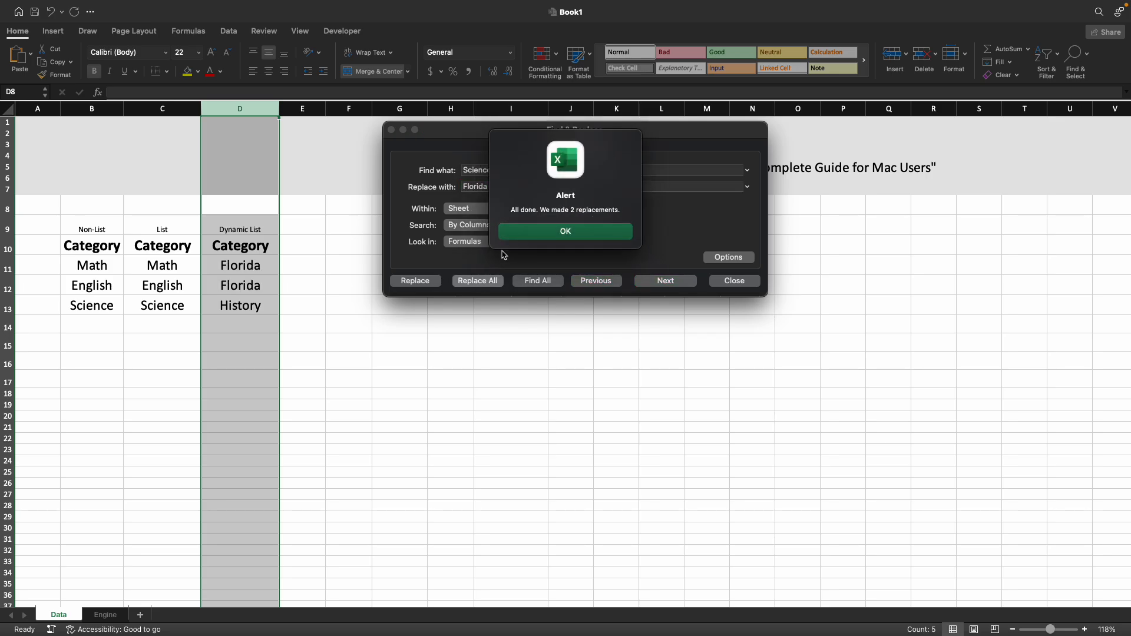
pyautogui.click(558, 232)
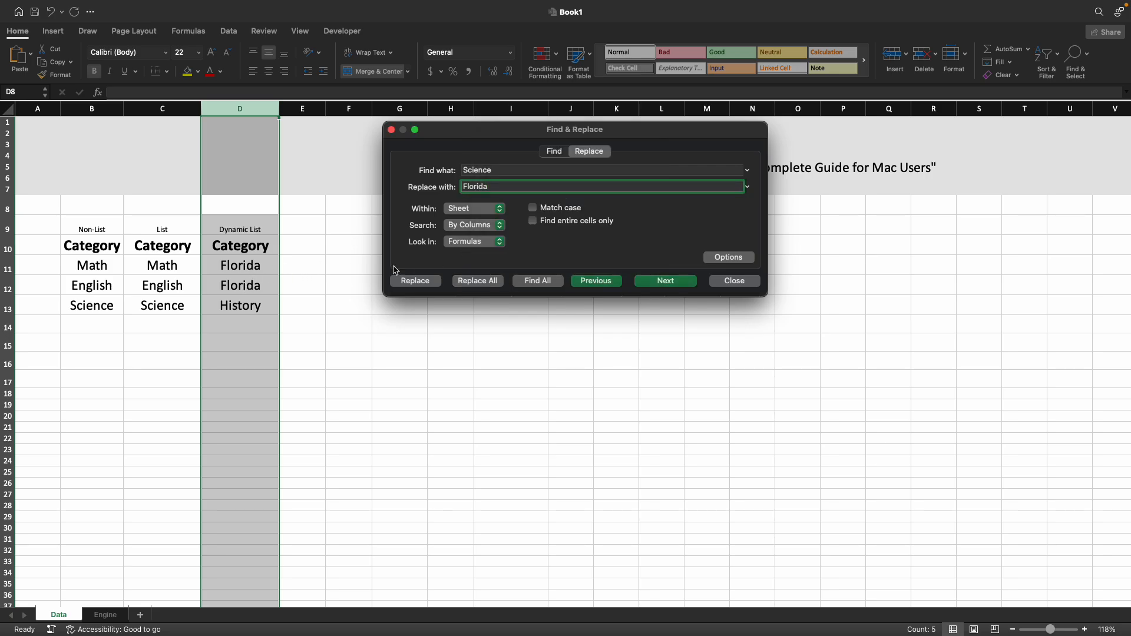
pyautogui.click(734, 281)
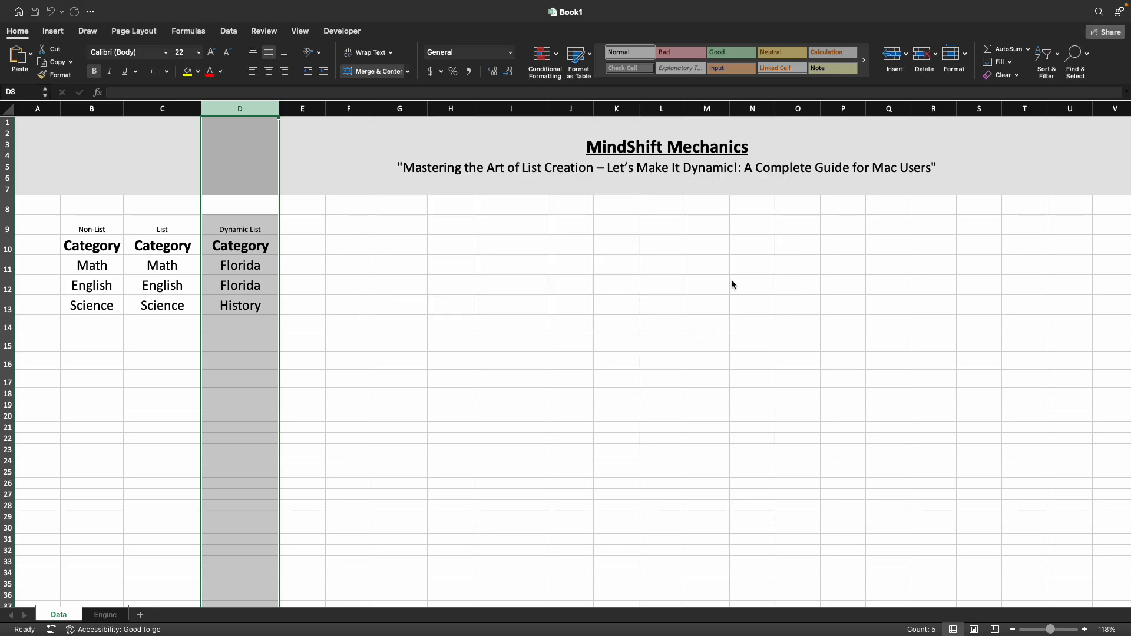